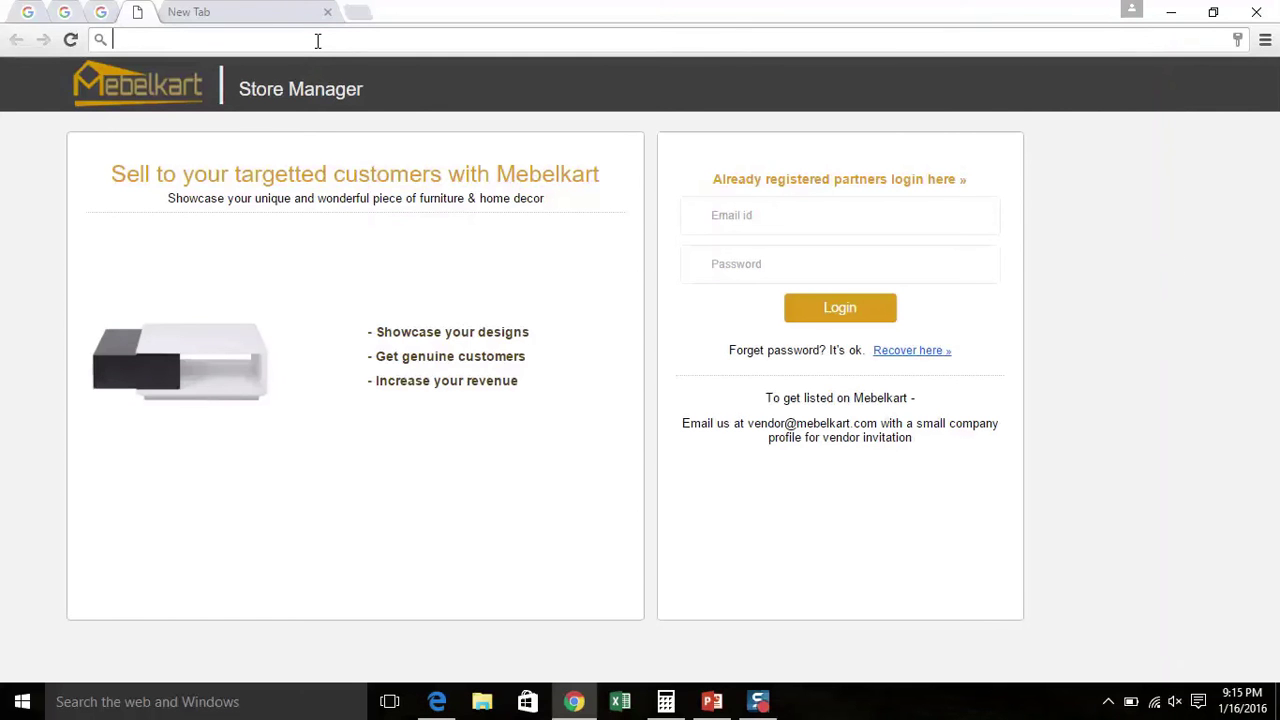
Load partners.mebelkart.com/vendor and clear the autofilled team email and password
type("partner")
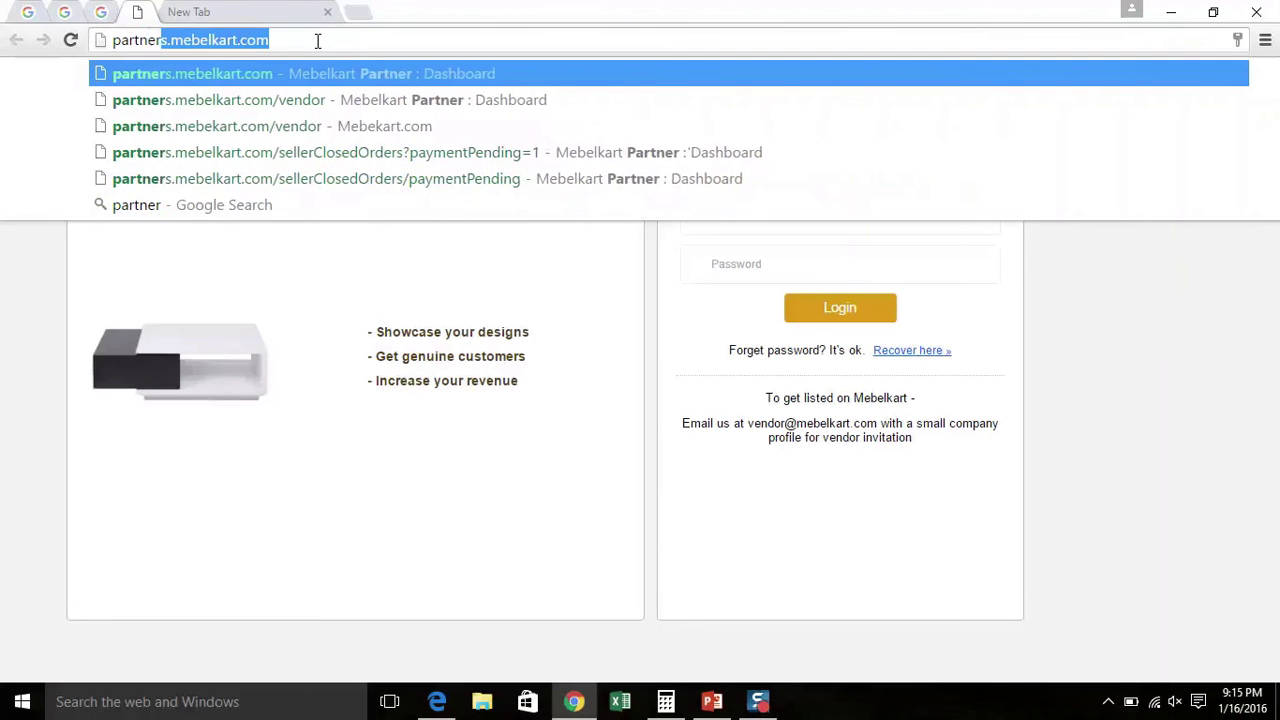
type("s.mebe")
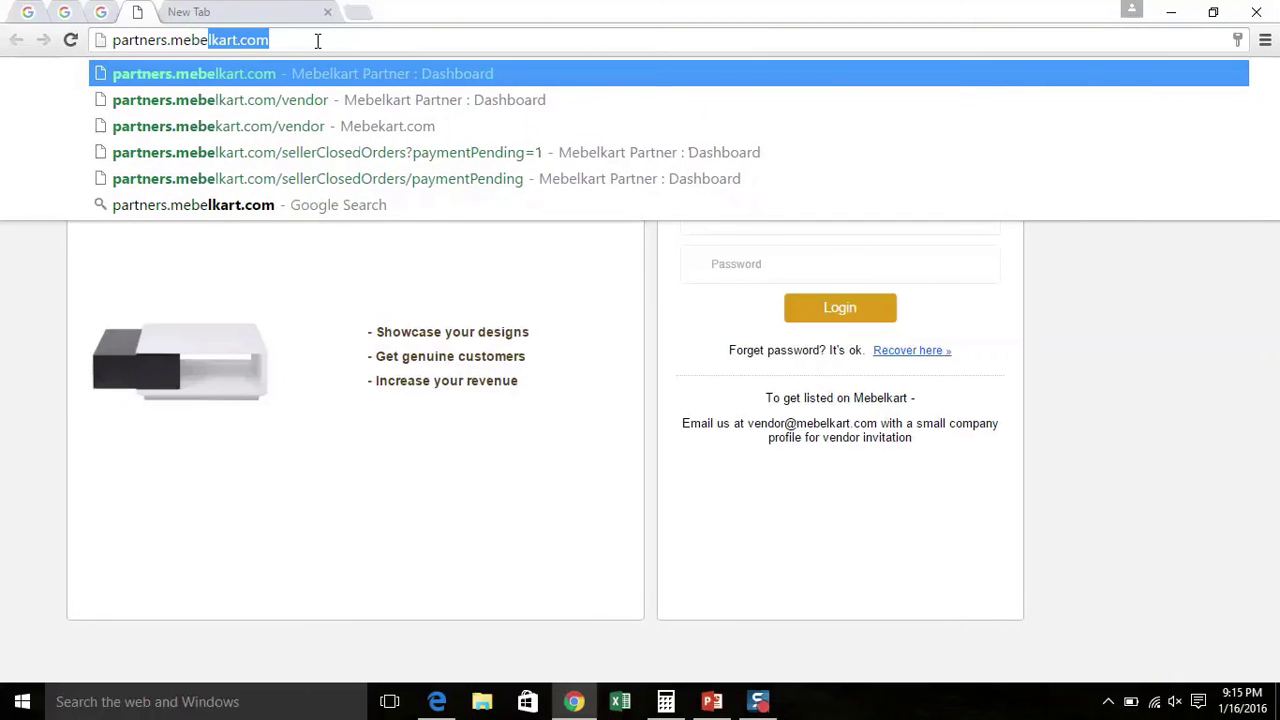
type("lkart.")
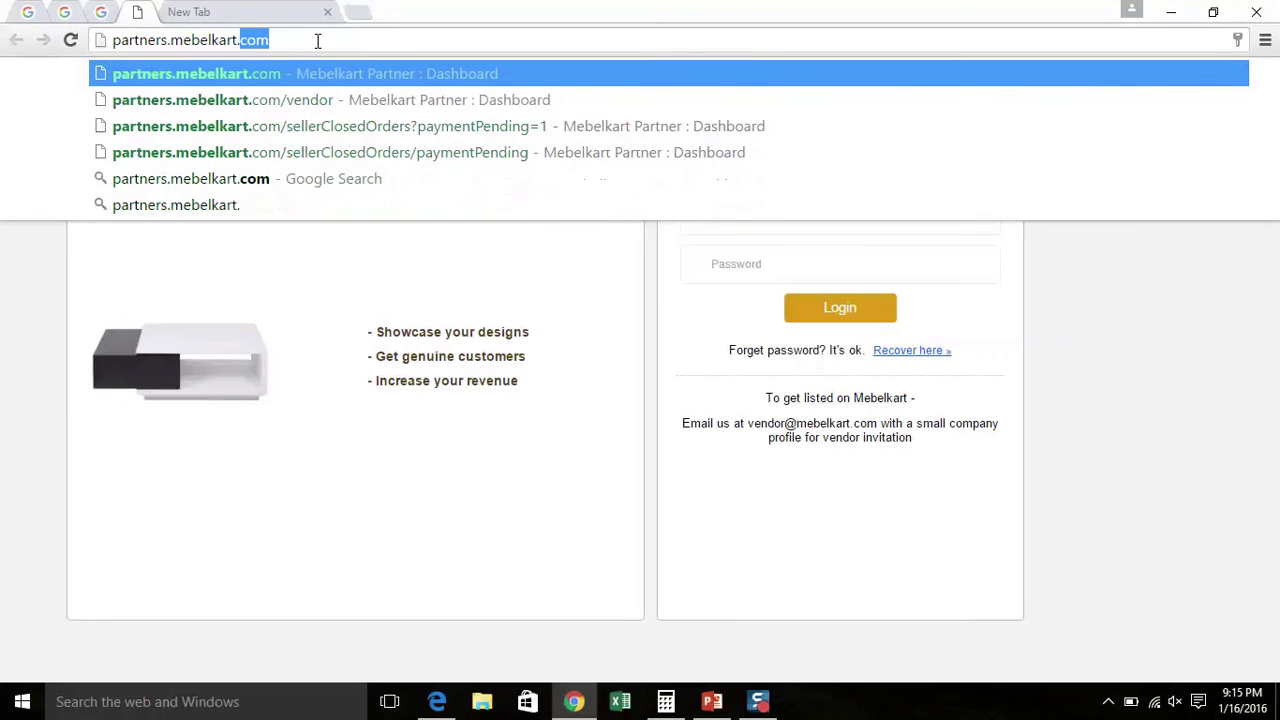
type("com/ve")
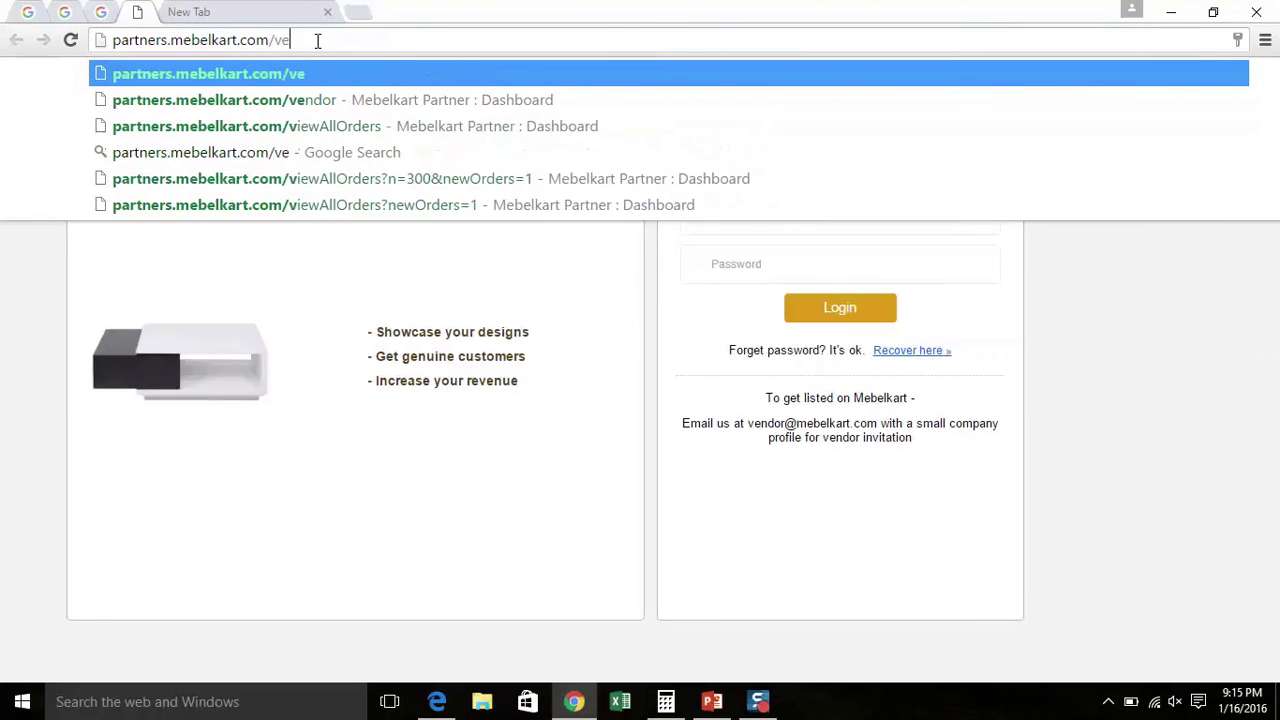
type("ndor")
key("Return")
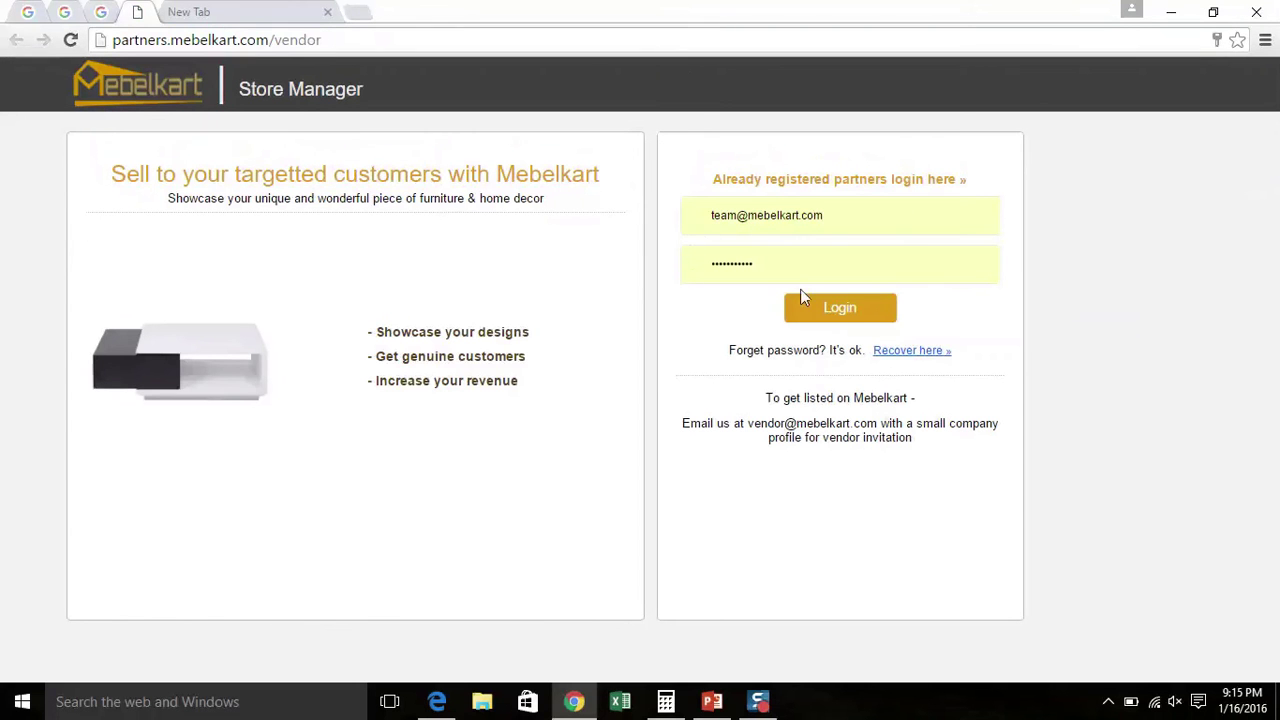
left_click(858, 223)
key("BackSpace")
key("BackSpace")
key("BackSpace")
key("BackSpace")
key("BackSpace")
key("BackSpace")
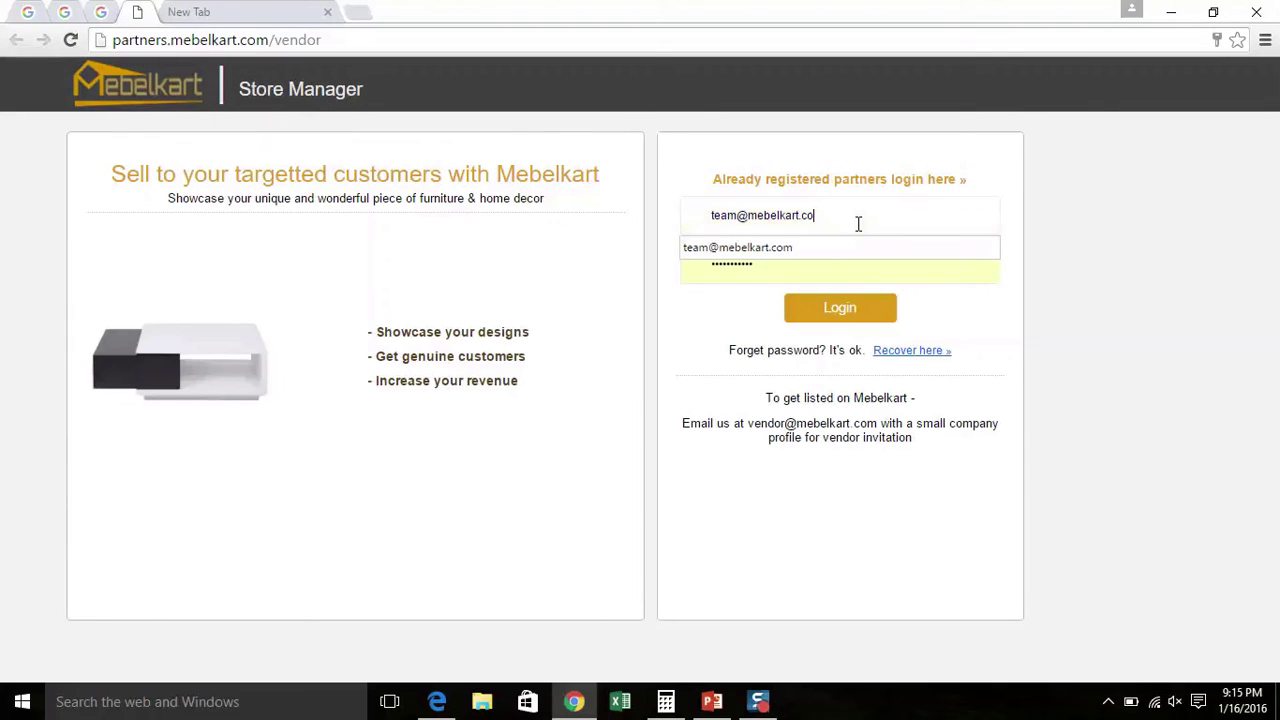
key("BackSpace")
key("BackSpace")
key("BackSpace")
key("BackSpace")
key("BackSpace")
key("BackSpace")
key("BackSpace")
key("BackSpace")
key("BackSpace")
key("BackSpace")
key("BackSpace")
key("BackSpace")
left_click(785, 263)
key("BackSpace")
key("BackSpace")
key("BackSpace")
key("BackSpace")
key("BackSpace")
key("BackSpace")
key("BackSpace")
key("BackSpace")
key("BackSpace")
key("BackSpace")
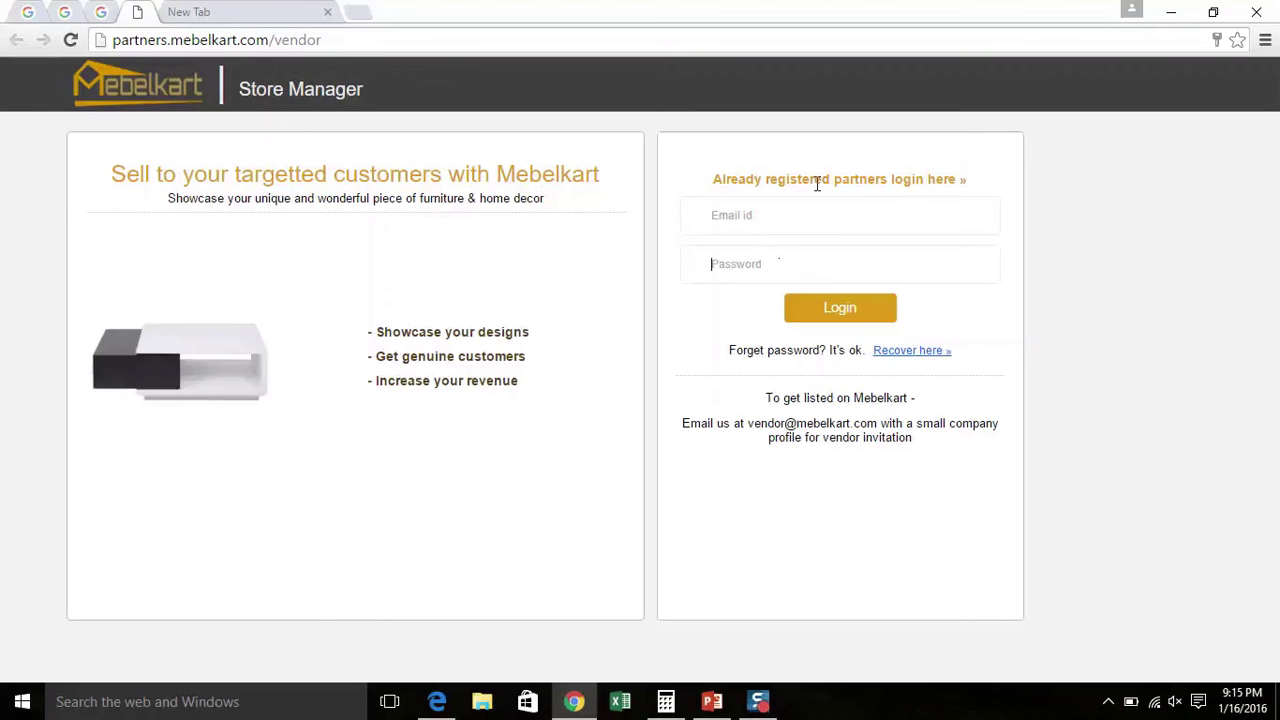
left_click(804, 215)
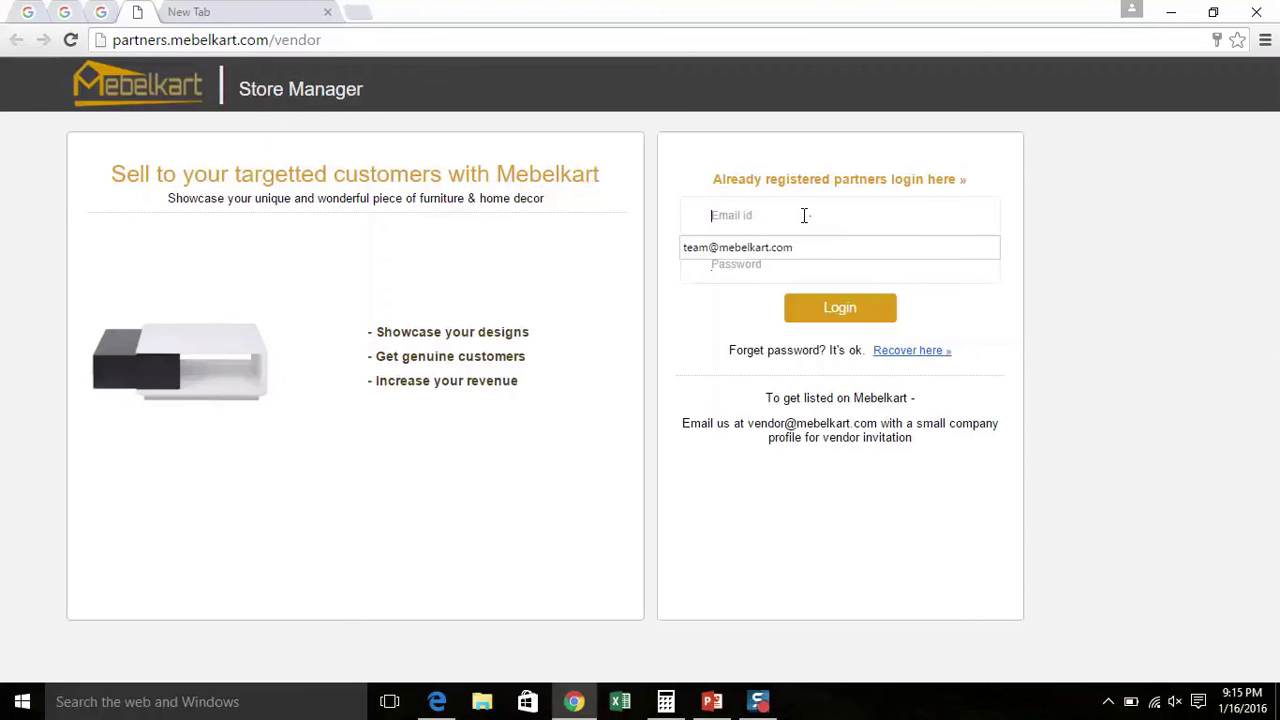
left_click(775, 272)
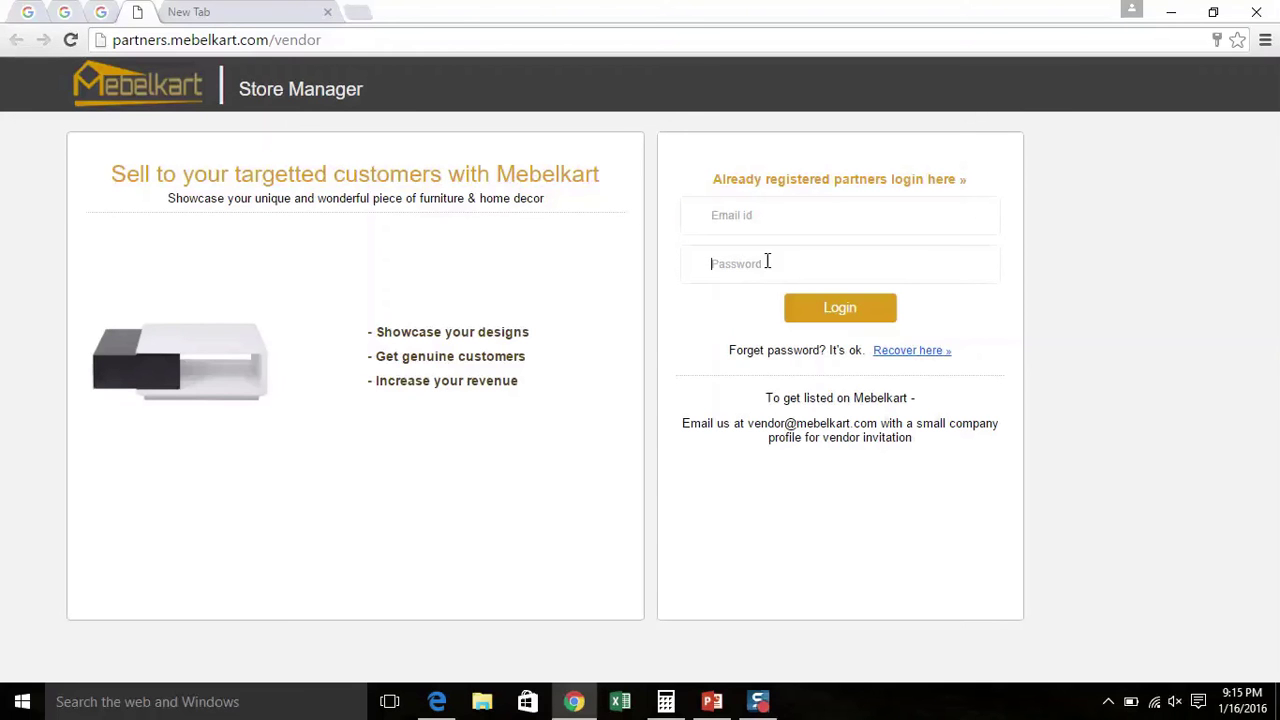
Choose the seller's own email from the suggestions and enter the account password
left_click(767, 225)
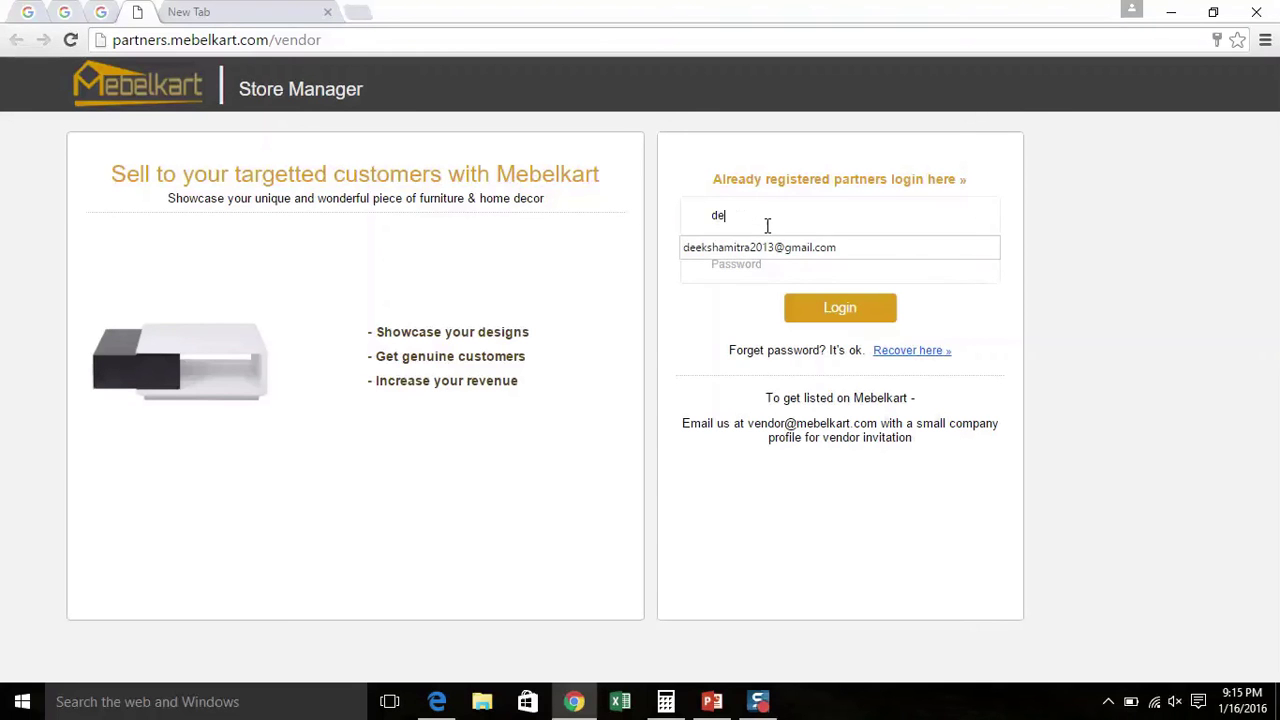
left_click(764, 249)
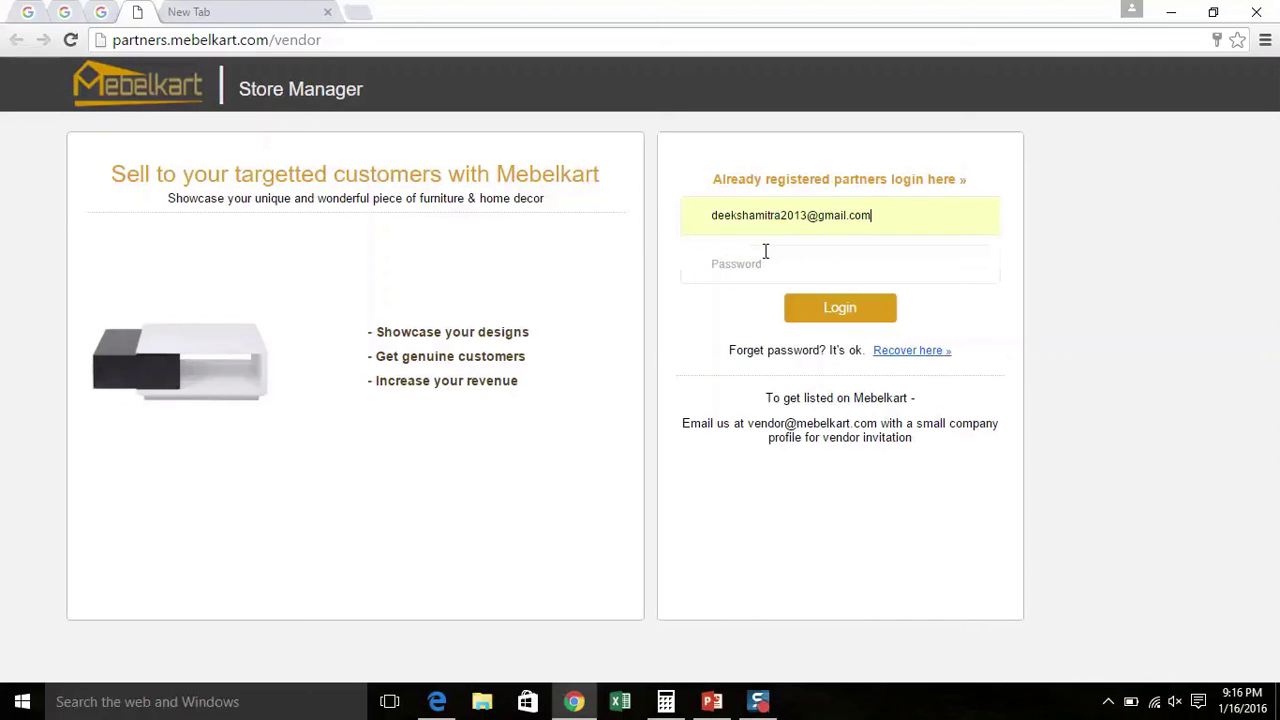
left_click(737, 265)
type("********")
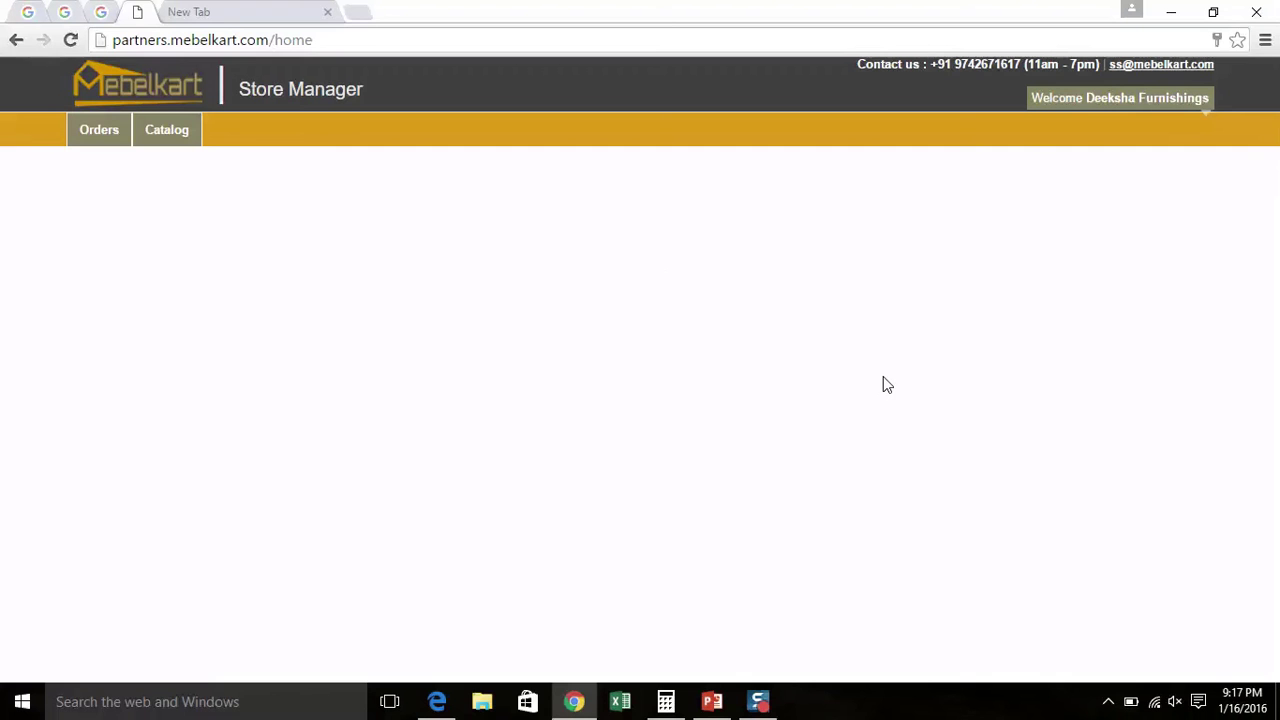
Reveal the Orders menu with its Active, Closed, Cancelled and Returned categories
mouse_move(120, 130)
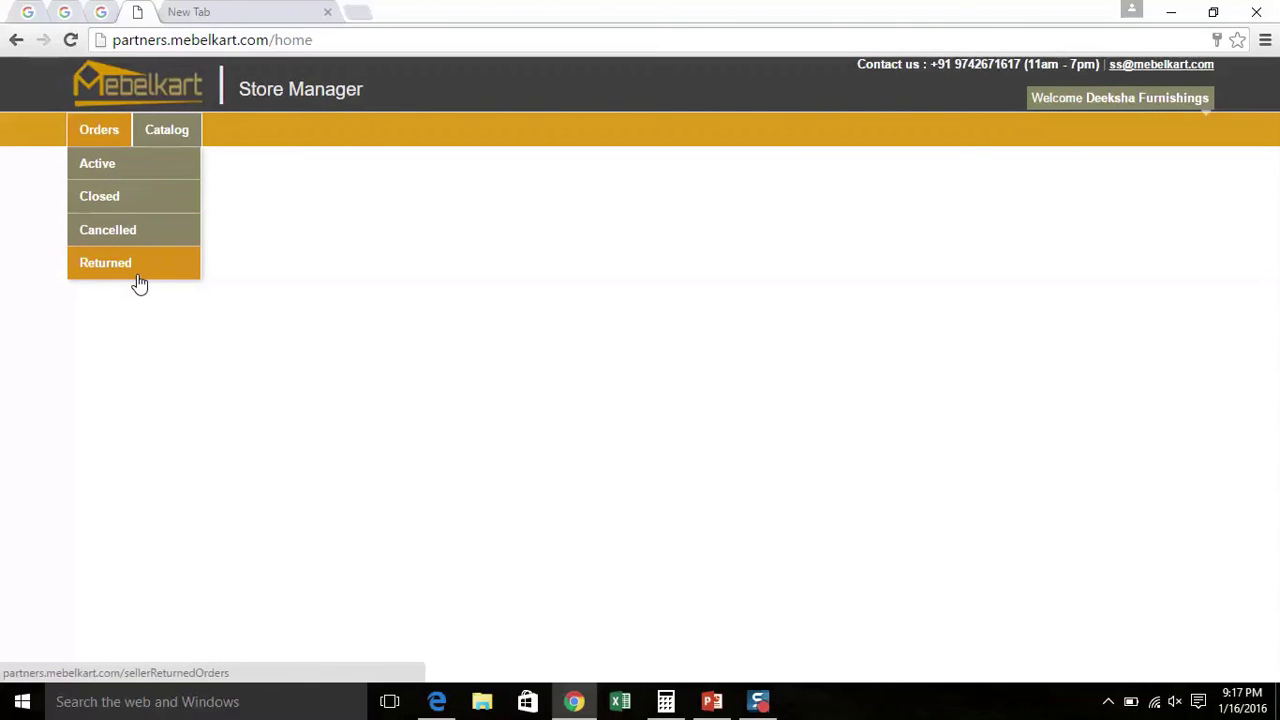
Open Orders > Active and inspect the approved 599.00 pink single bed blanket order
left_click(104, 164)
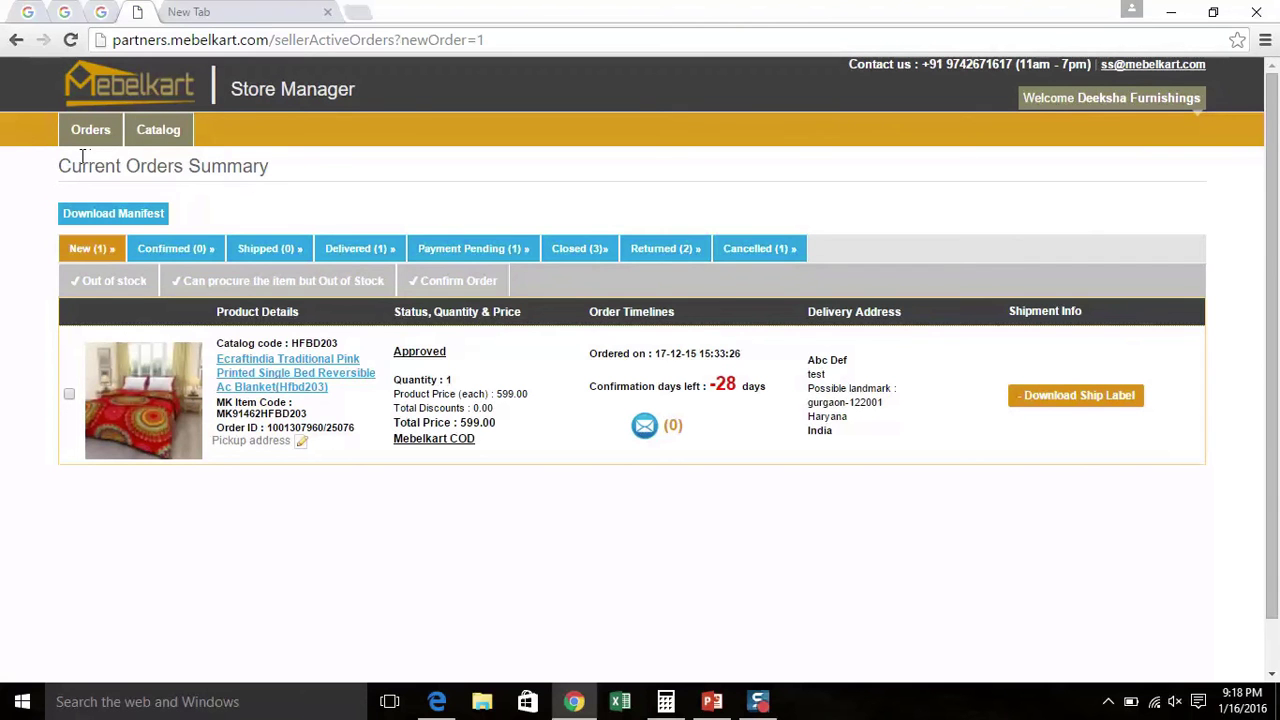
mouse_move(101, 385)
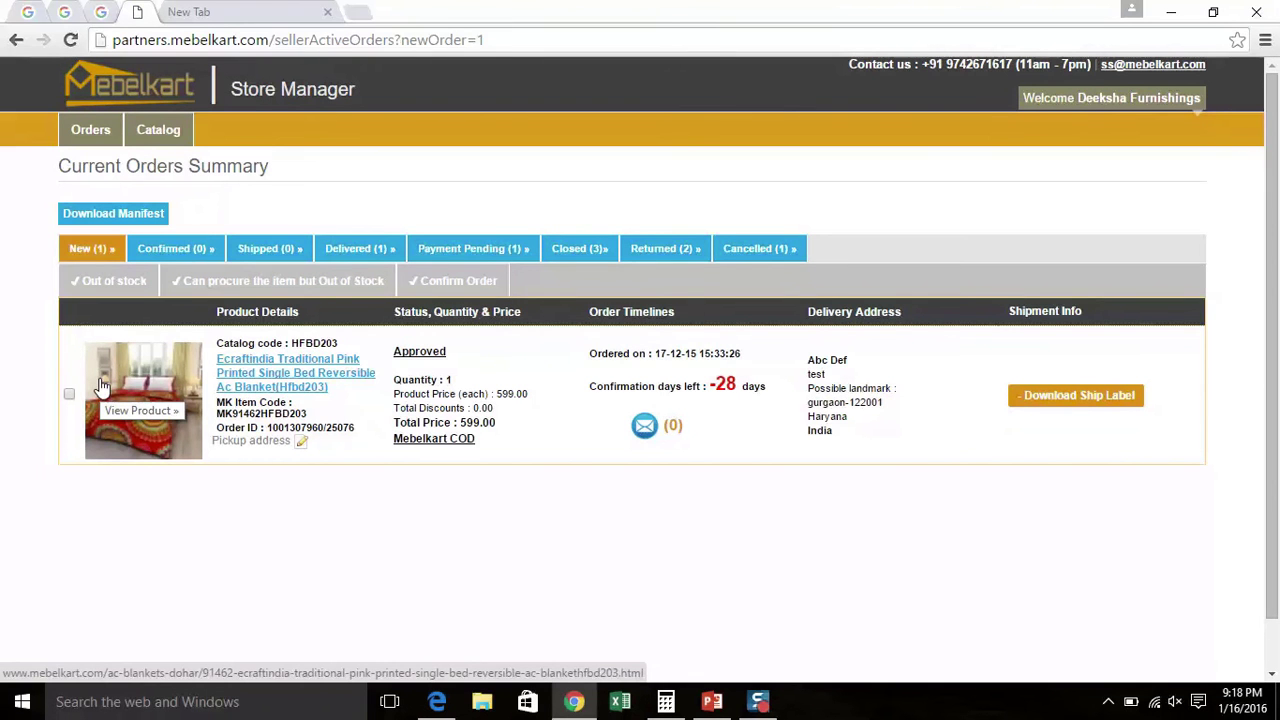
mouse_move(455, 358)
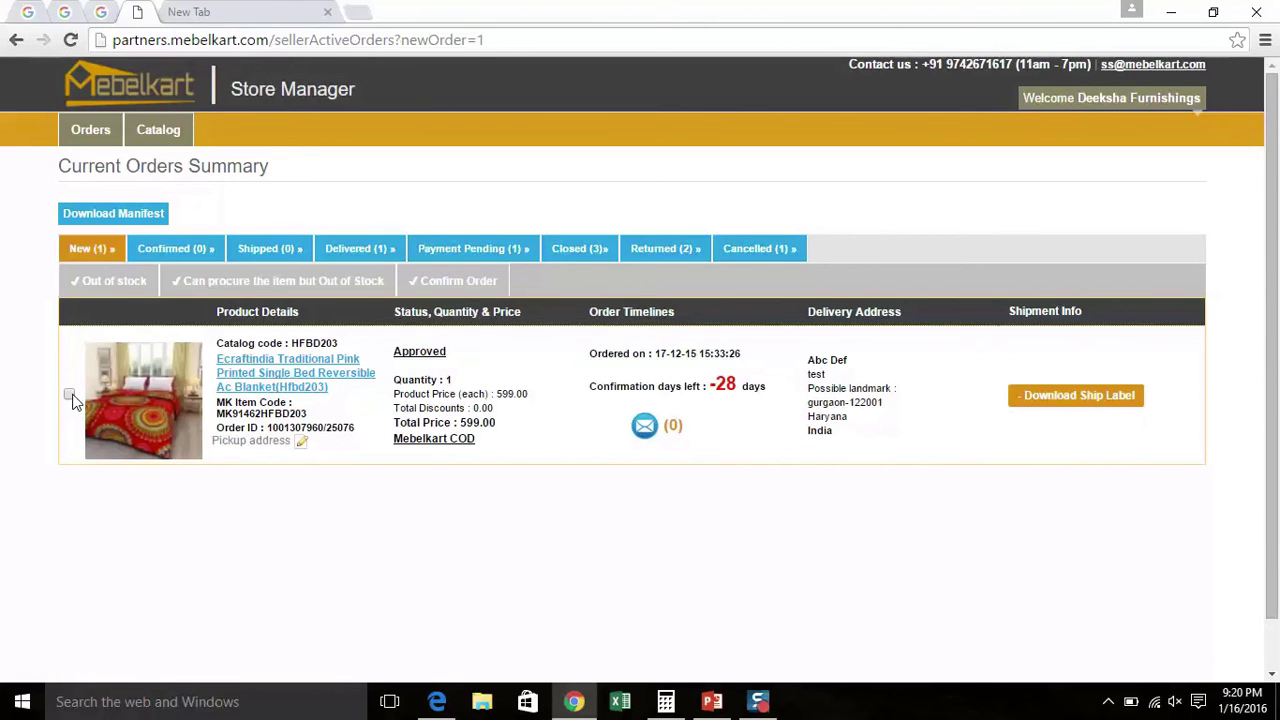
Select the new blanket order and confirm it
left_click(69, 395)
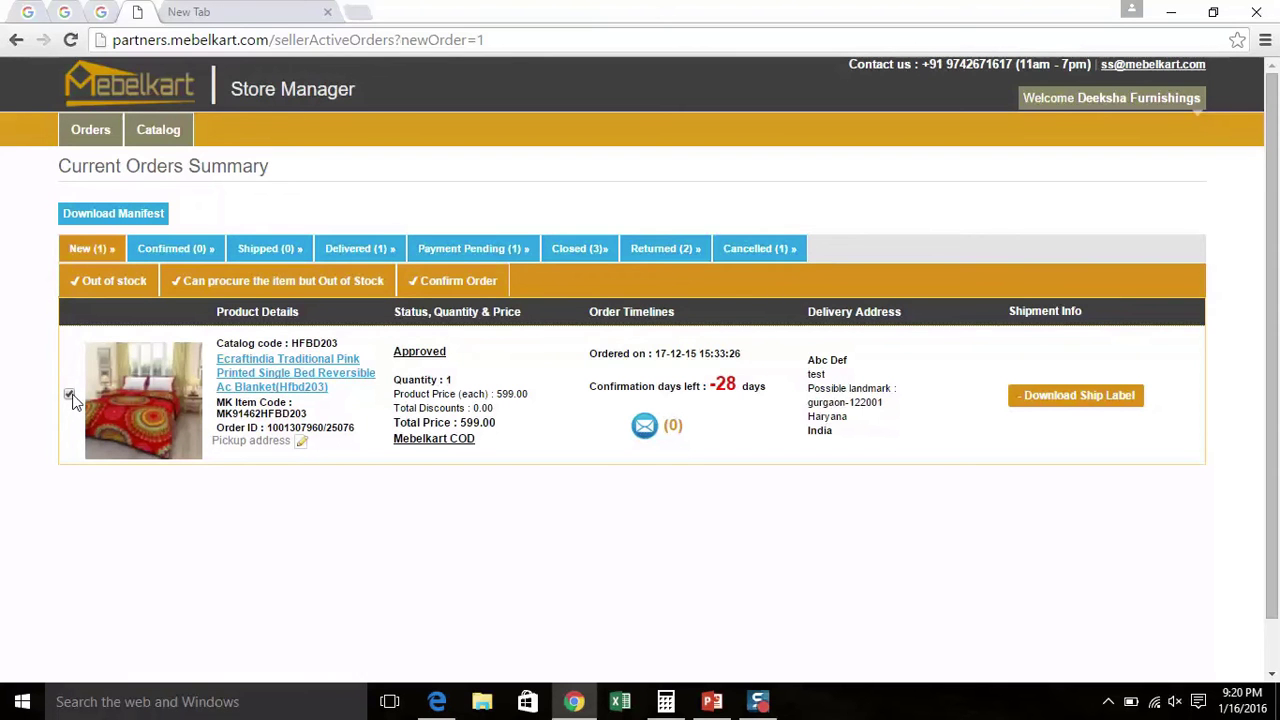
left_click(477, 284)
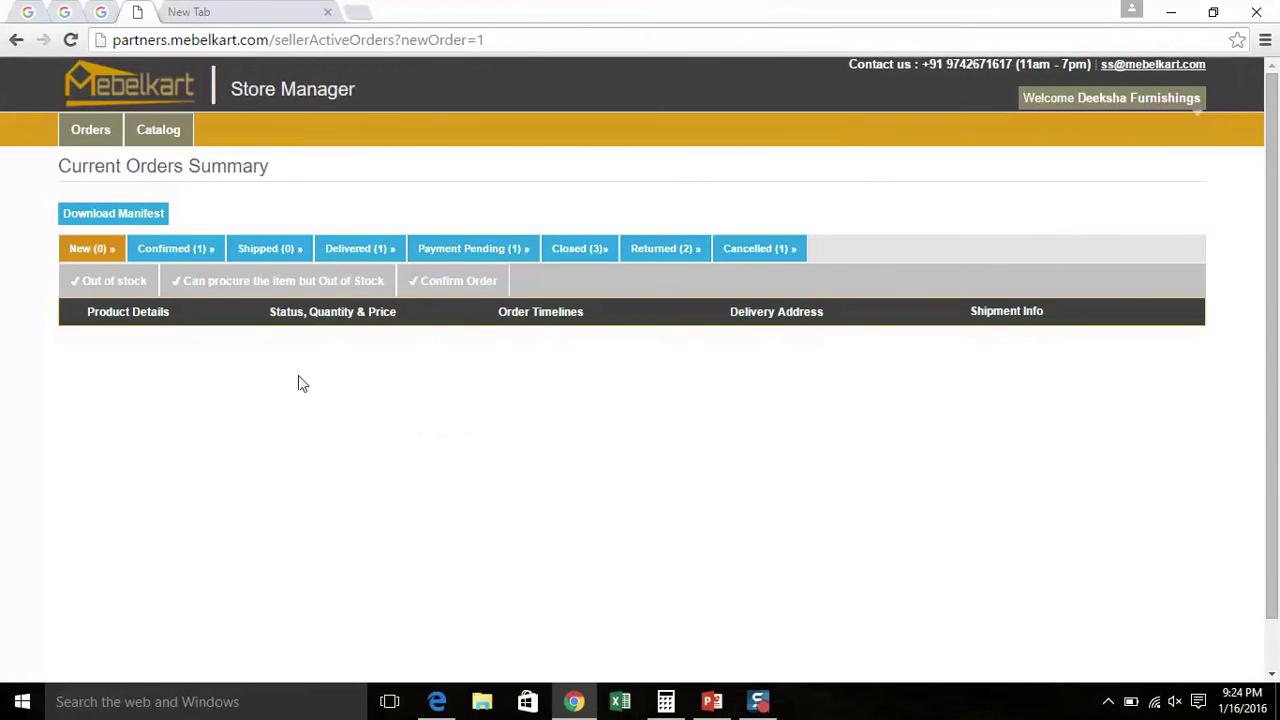
In the Confirmed list, select the blanket order and mark it Ready to Ship
left_click(176, 250)
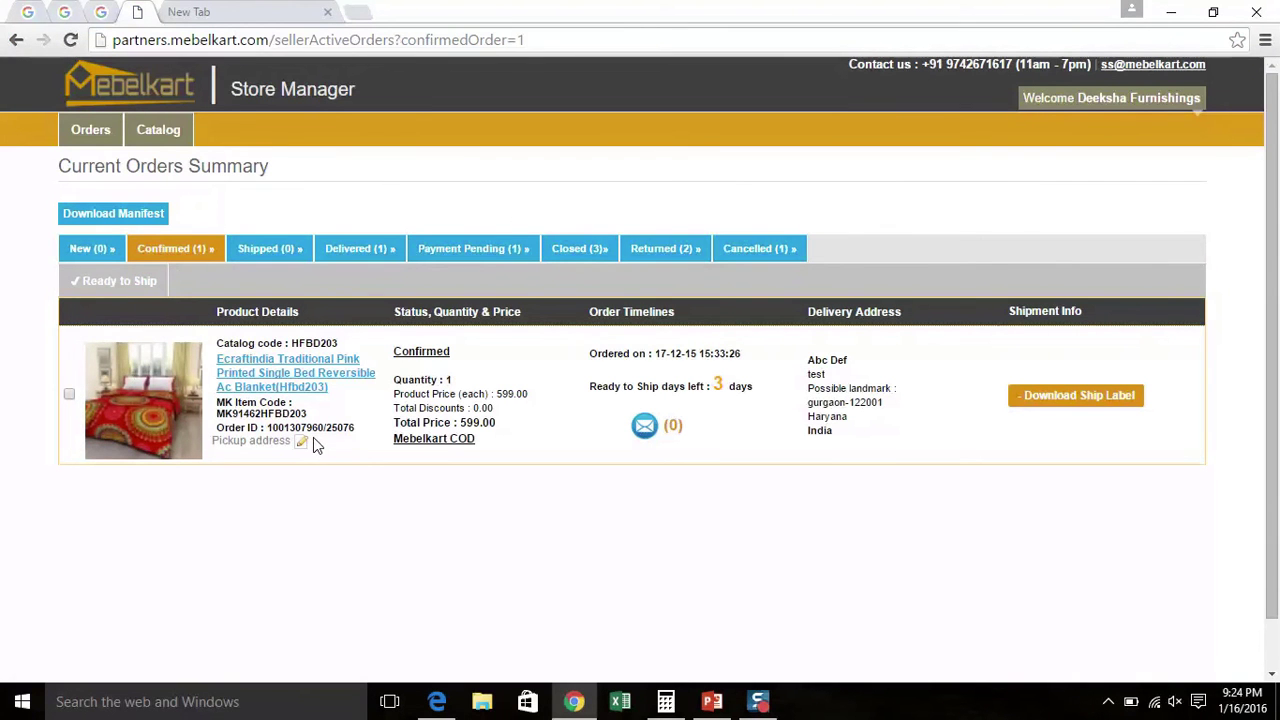
left_click(69, 396)
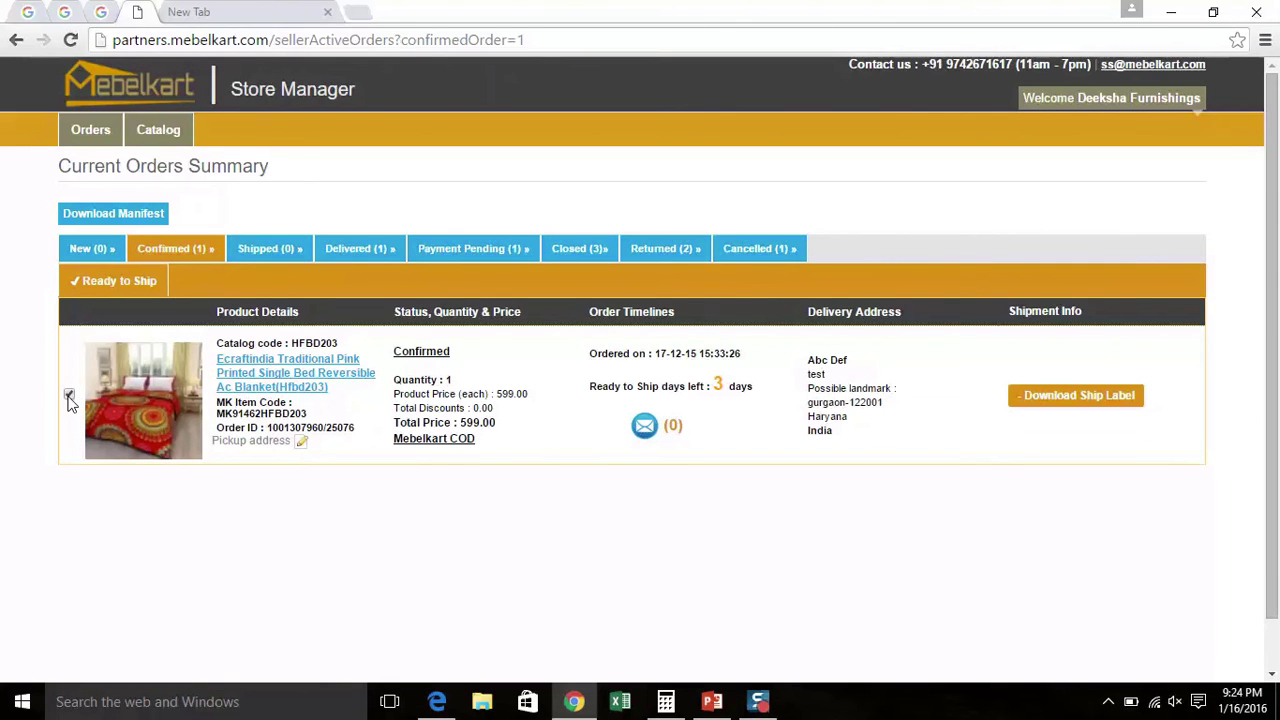
left_click(131, 288)
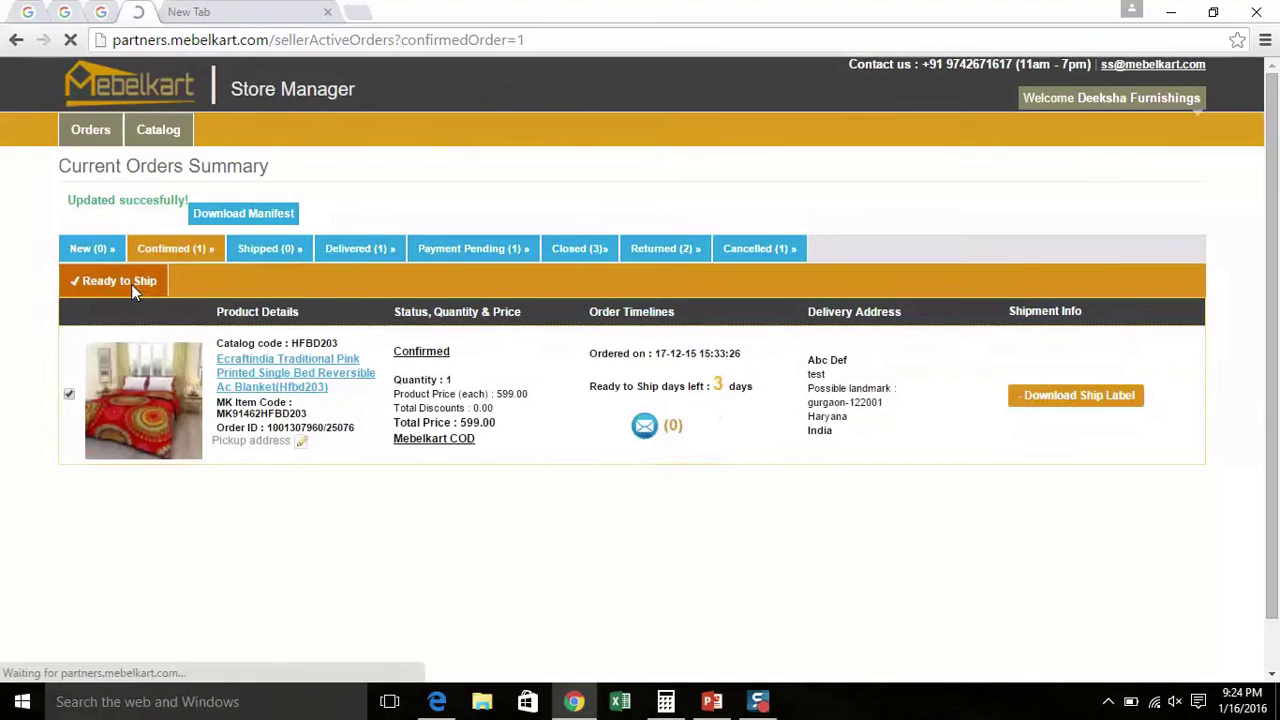
Wait for the reload until Confirmed reads 0 and Shipped reads 1
mouse_move(762, 708)
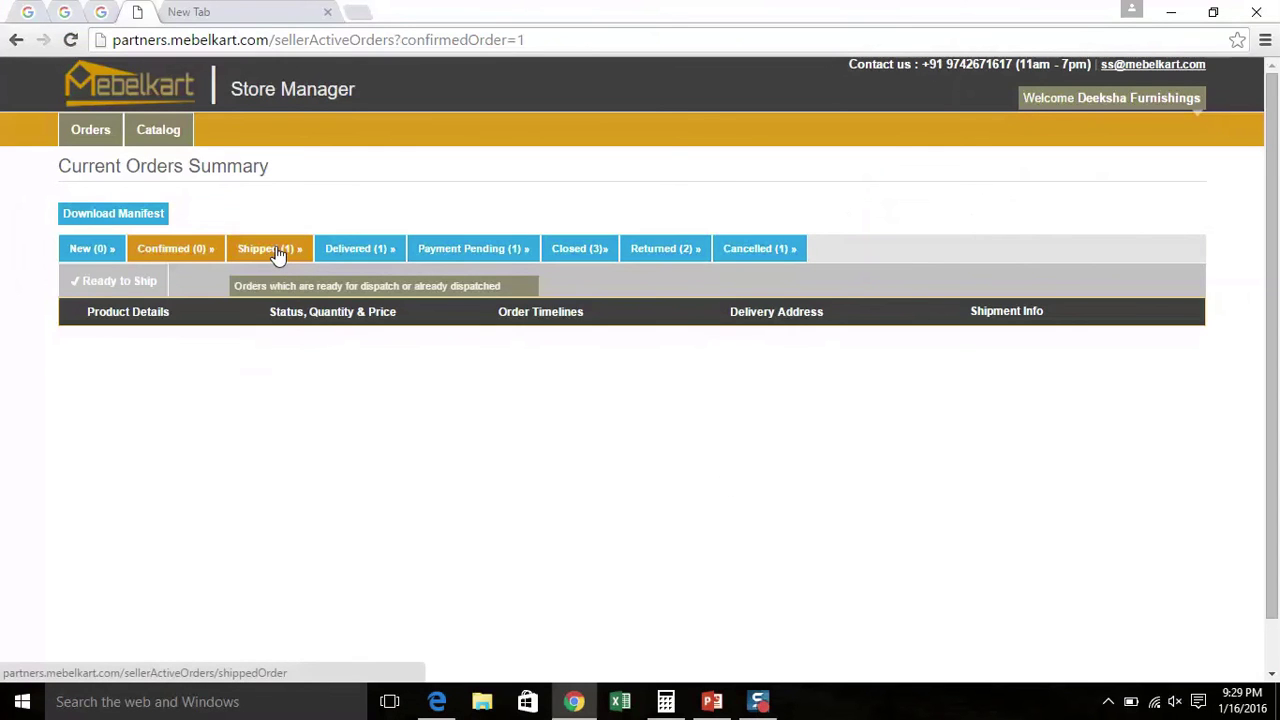
Open the Shipped (1) tab to view the blanket order's courier details
left_click(278, 252)
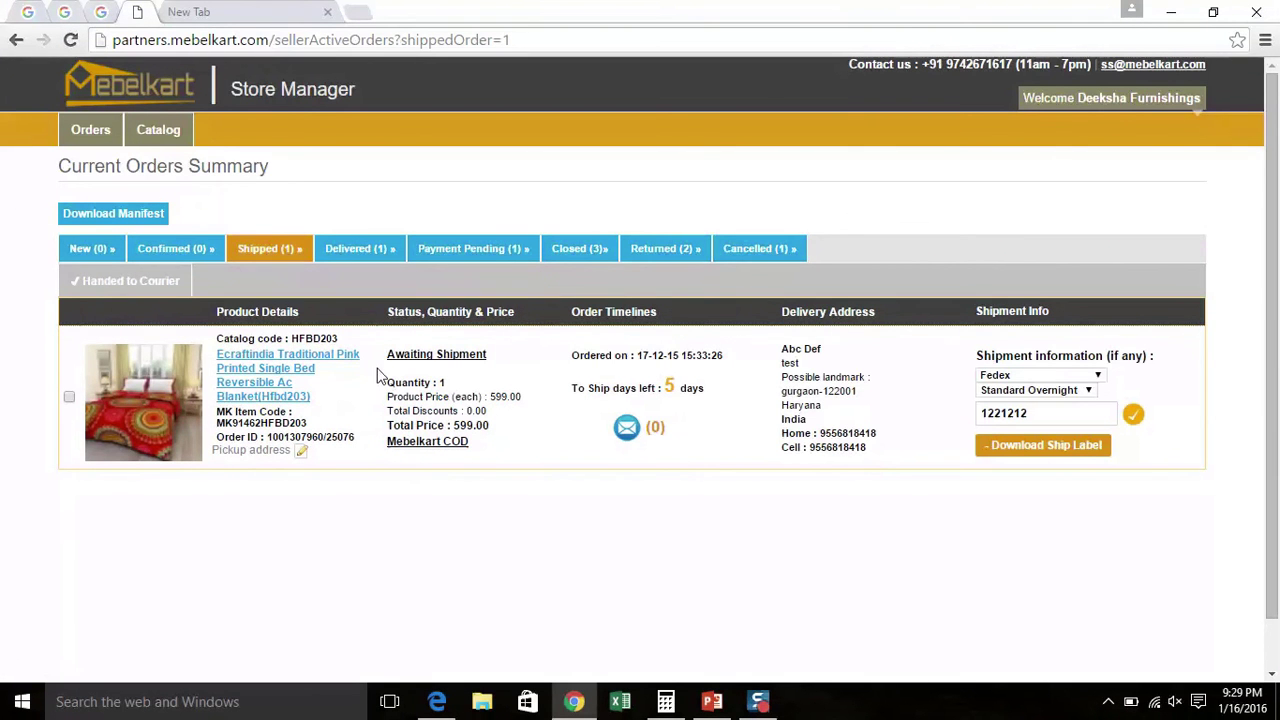
mouse_move(471, 373)
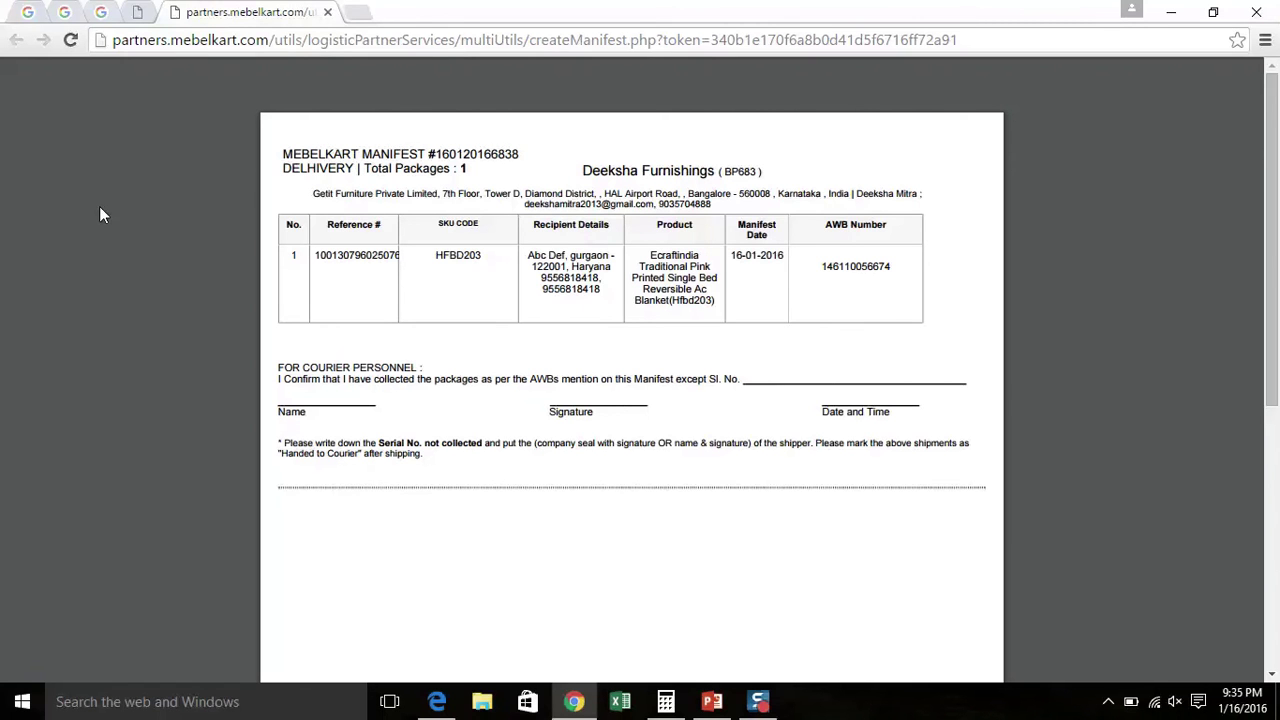
mouse_move(758, 701)
mouse_move(1128, 490)
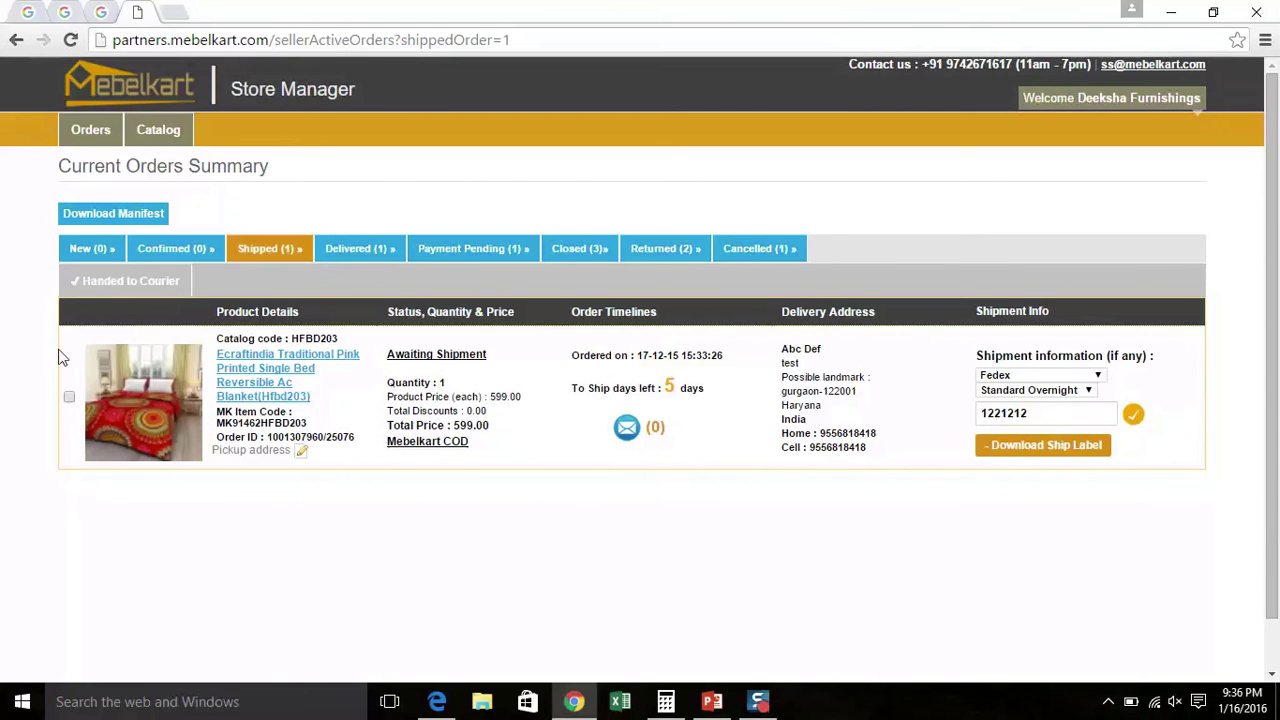
Select the blanket order and record it as Handed to Courier, Delhivery by air
left_click(69, 397)
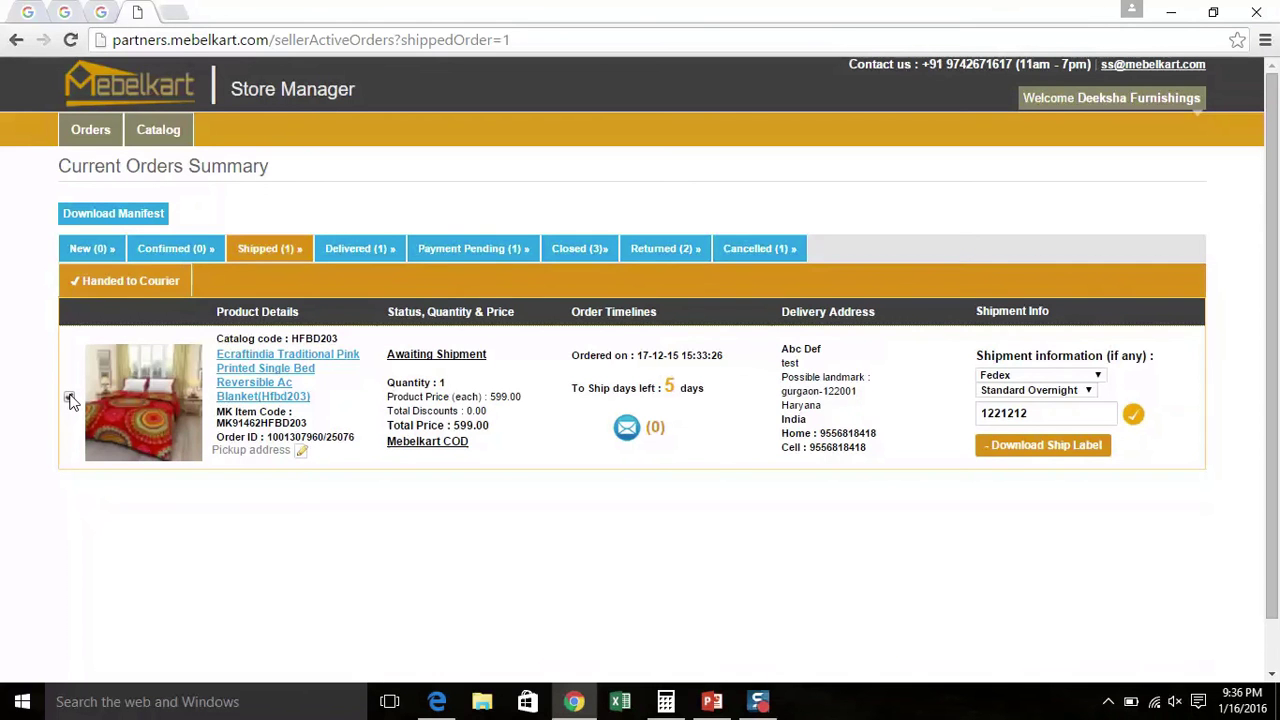
left_click(133, 290)
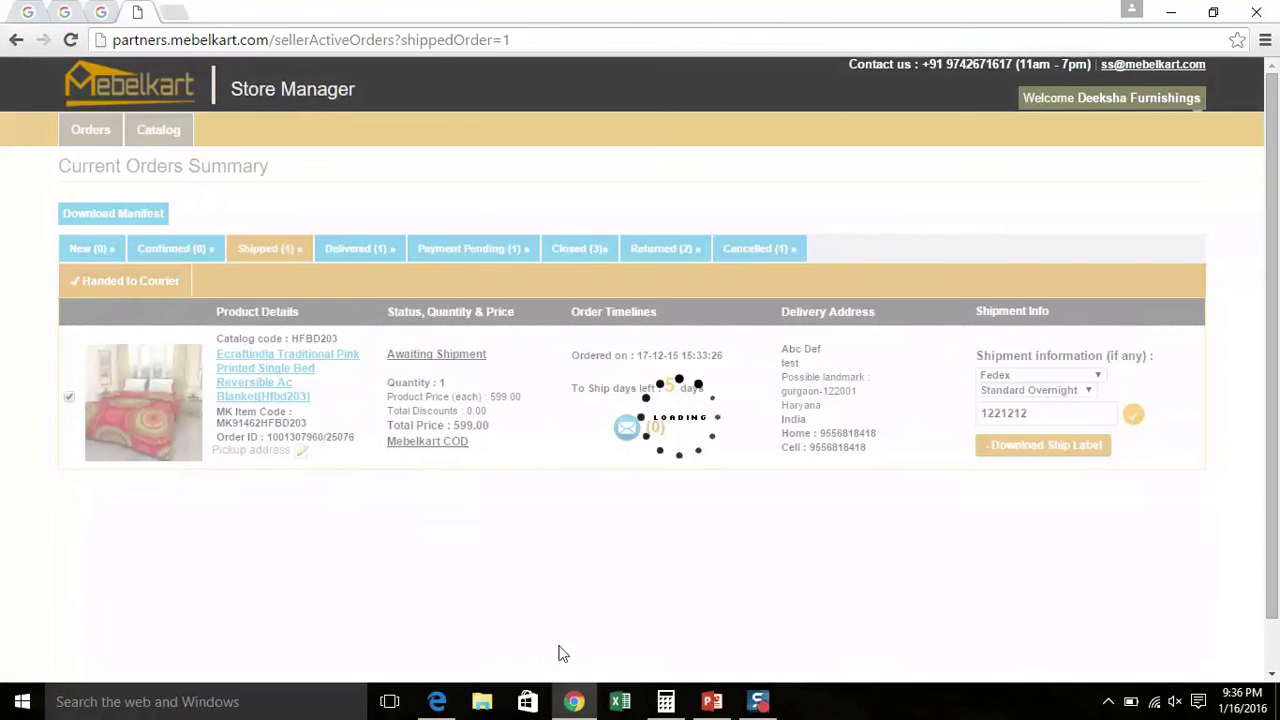
mouse_move(748, 704)
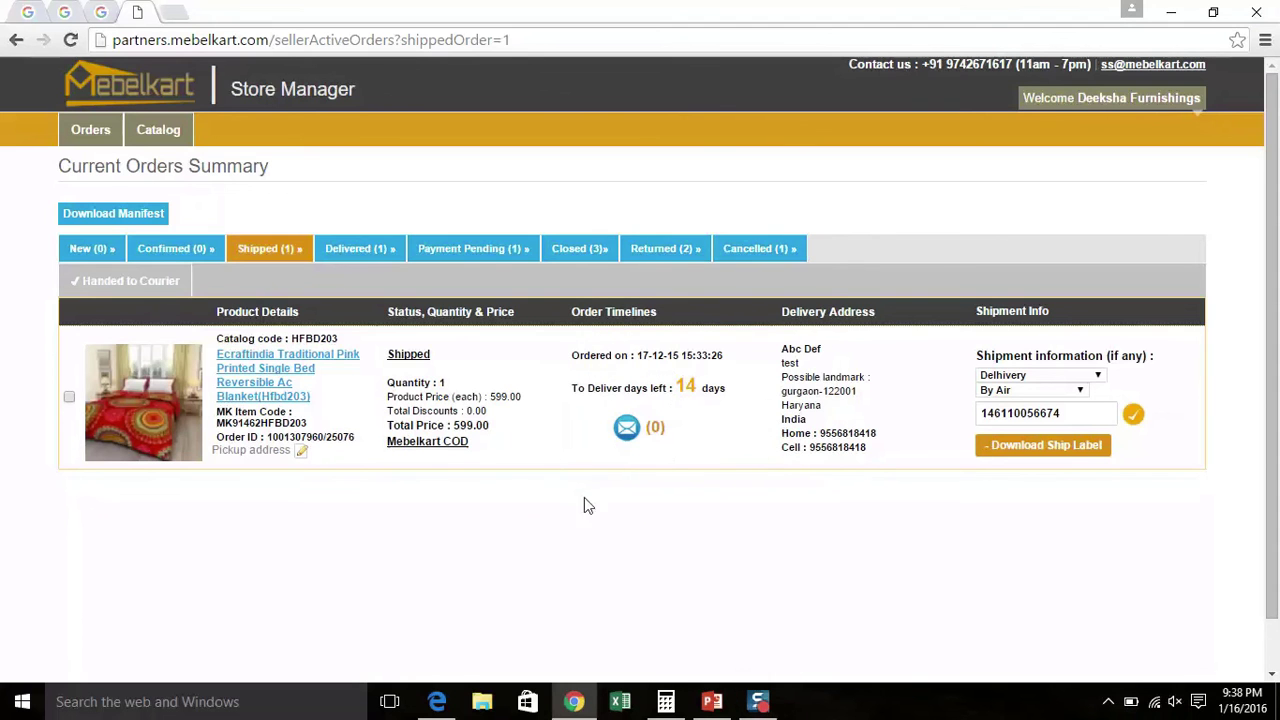
mouse_move(420, 357)
left_click(342, 250)
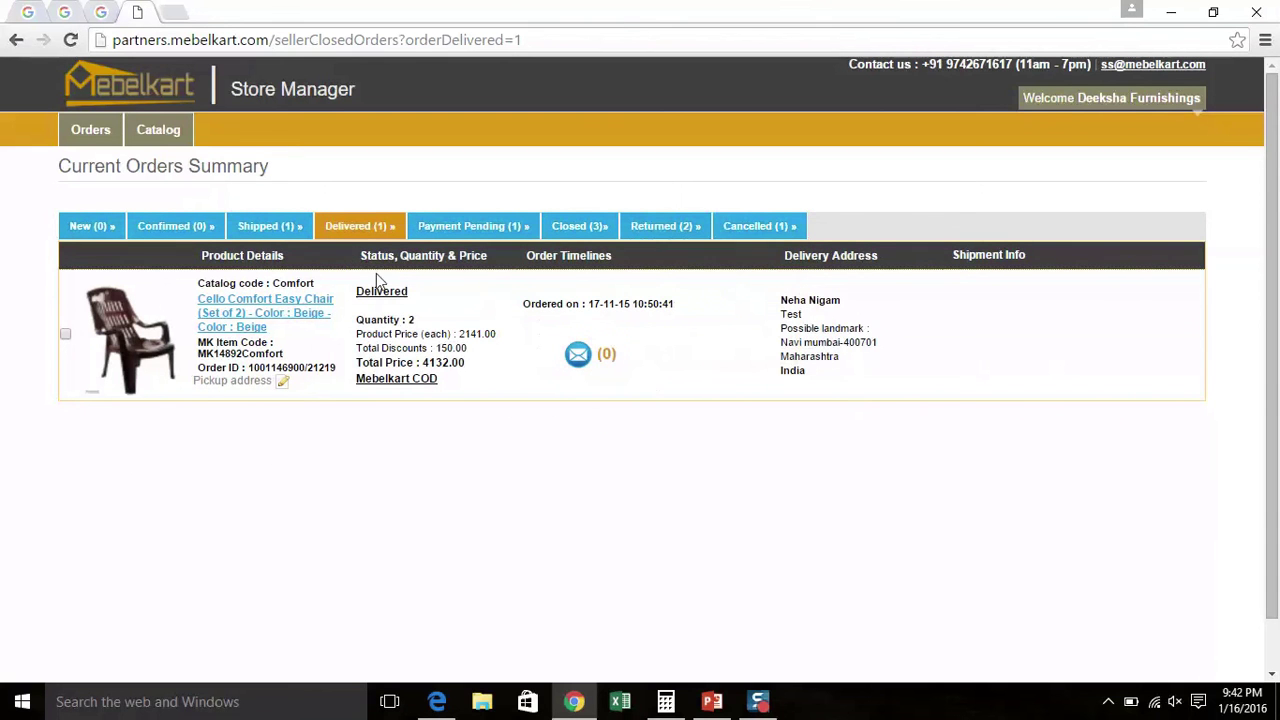
Show the Payment Pending list with the Cello Comfort Easy Chair order, 2141.00 charged
mouse_move(381, 300)
left_click(489, 228)
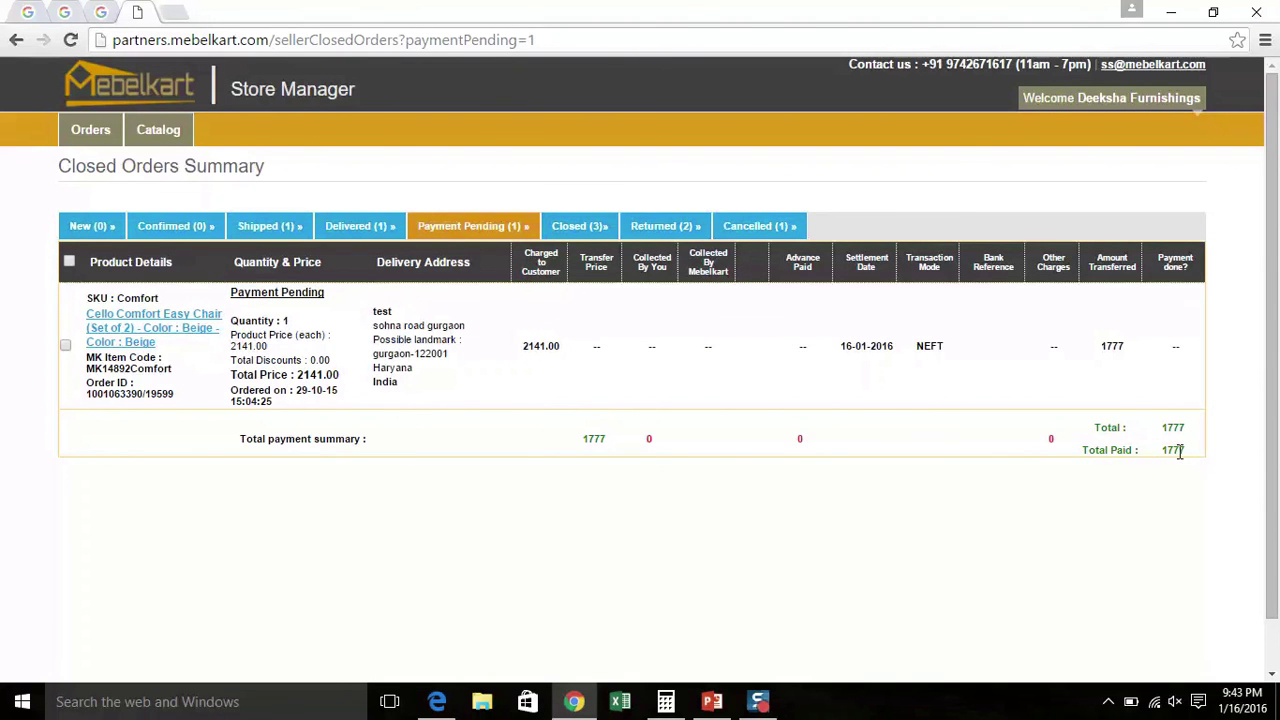
left_click(771, 707)
left_click(582, 229)
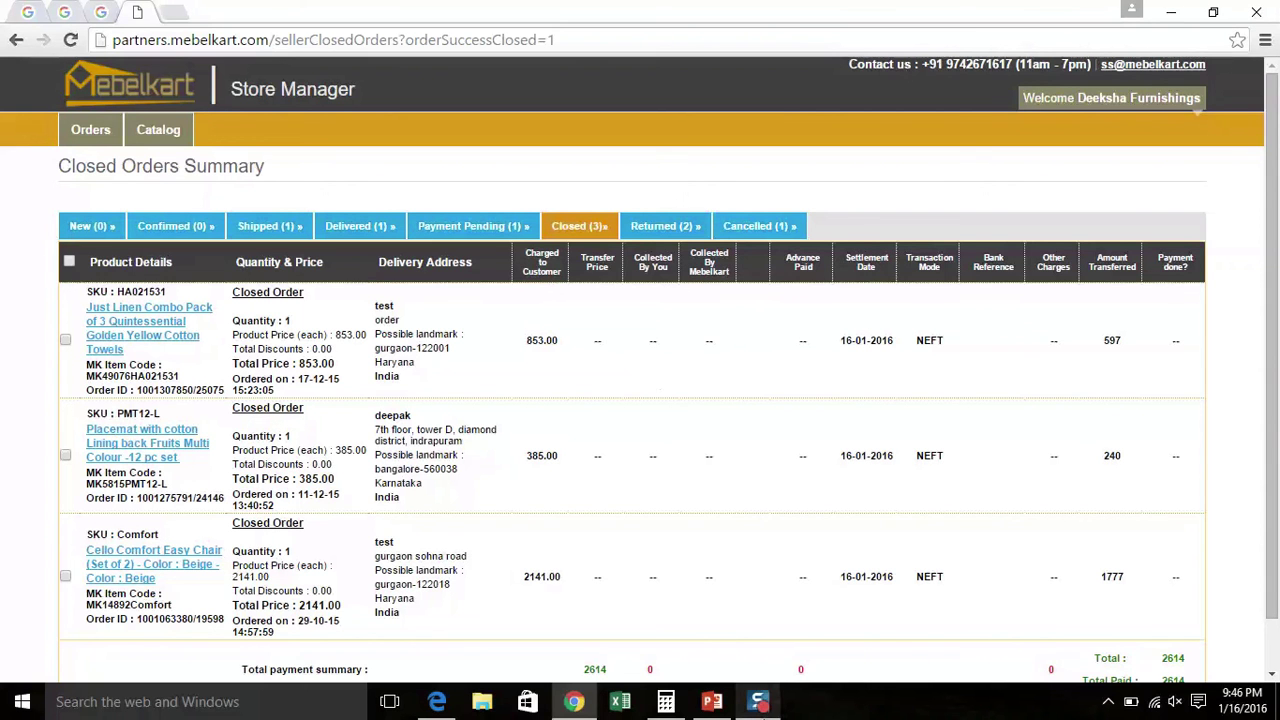
Open the returned orders list showing the leather wallet and Cello chair returns
mouse_move(762, 705)
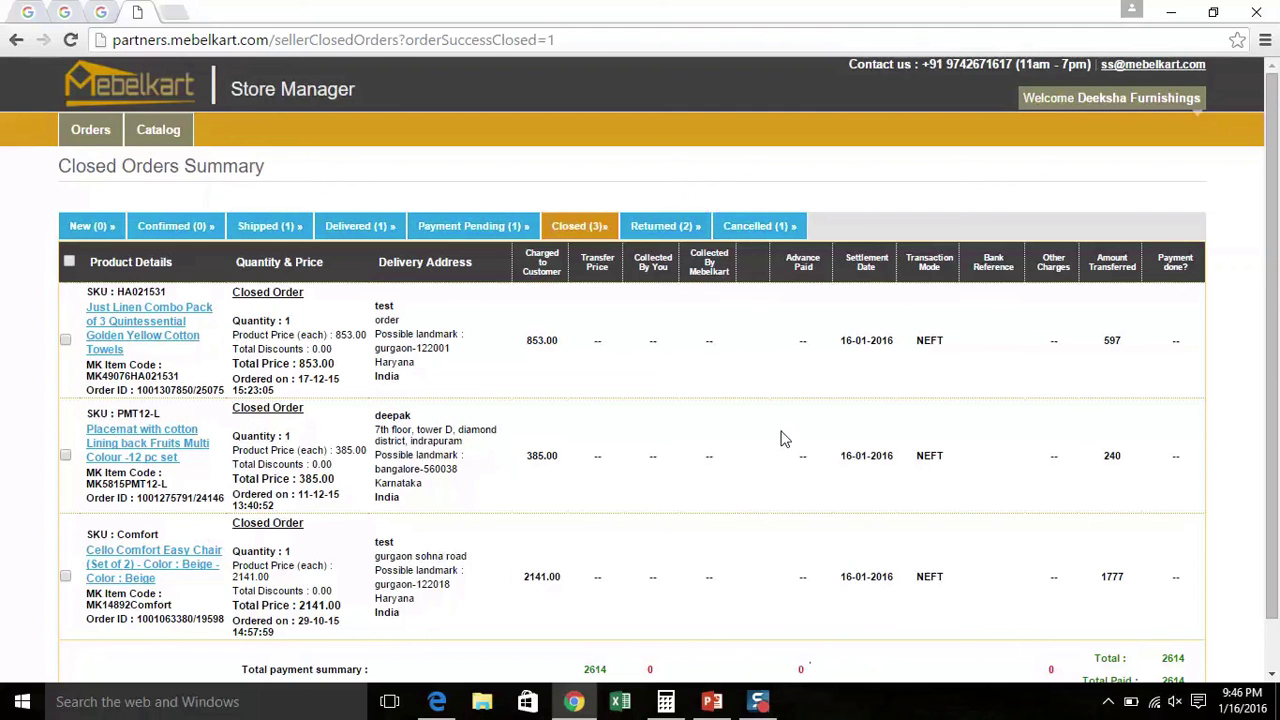
left_click(656, 234)
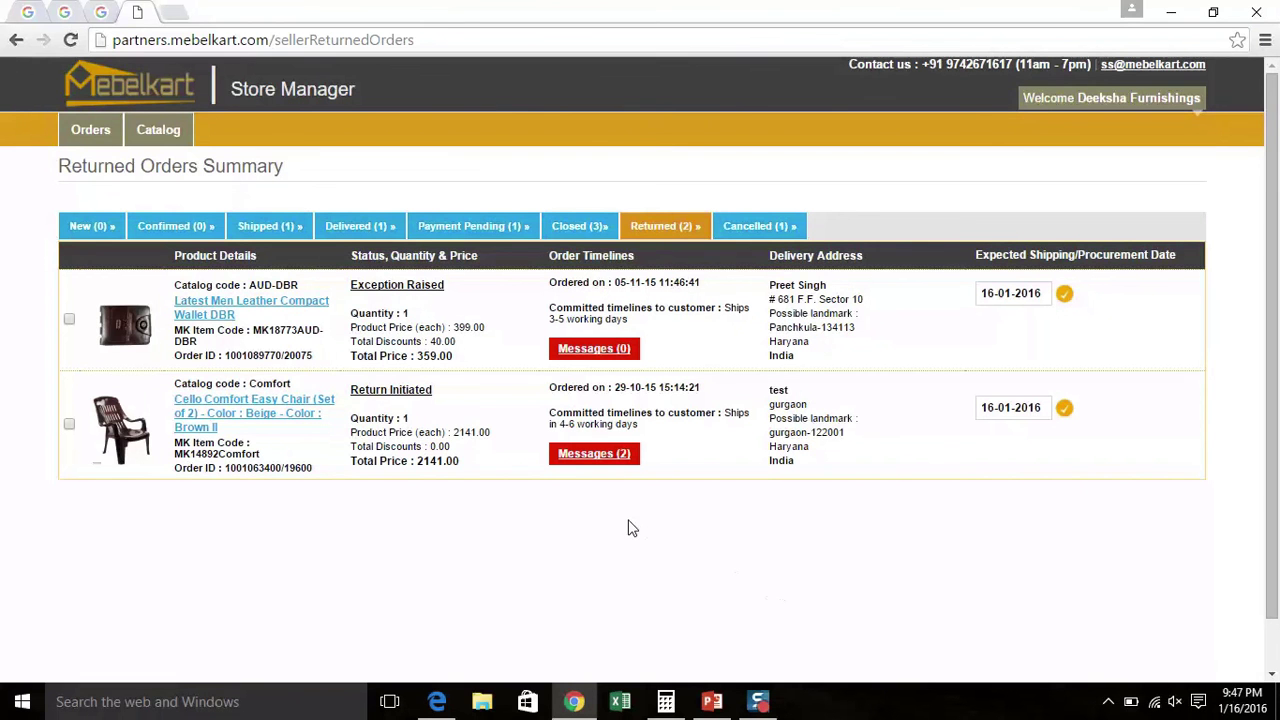
left_click(620, 454)
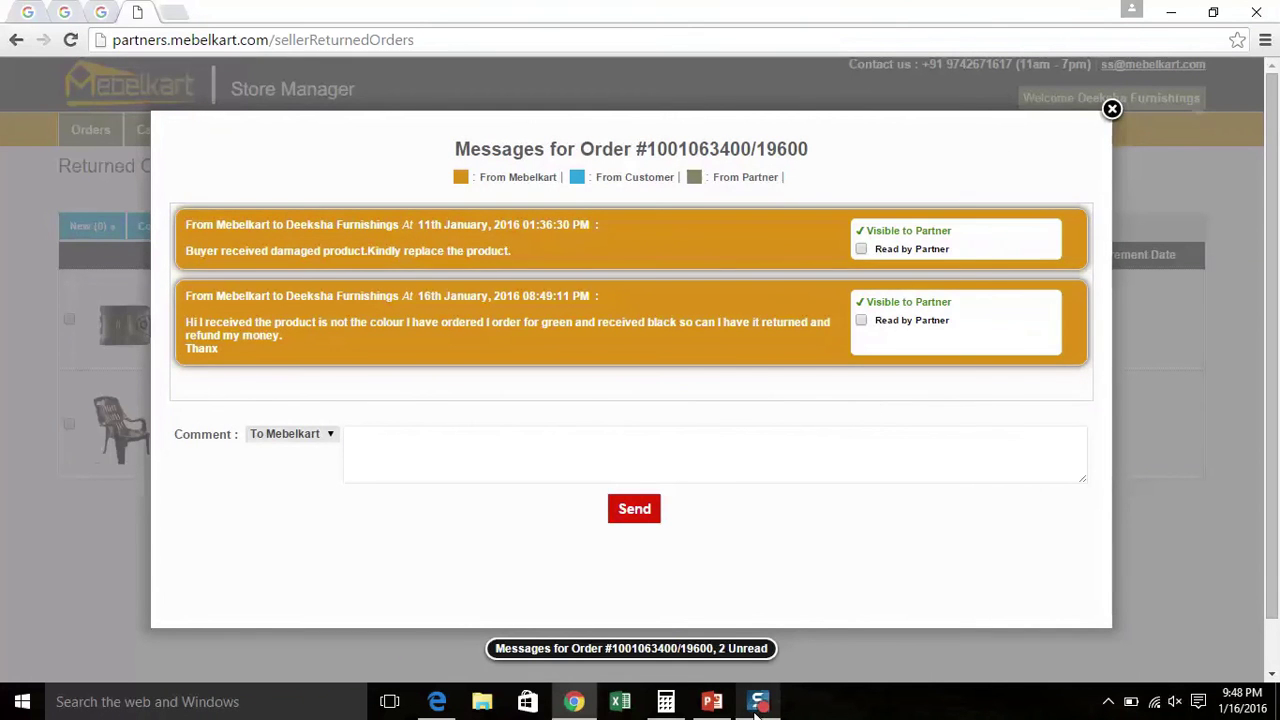
left_click(790, 650)
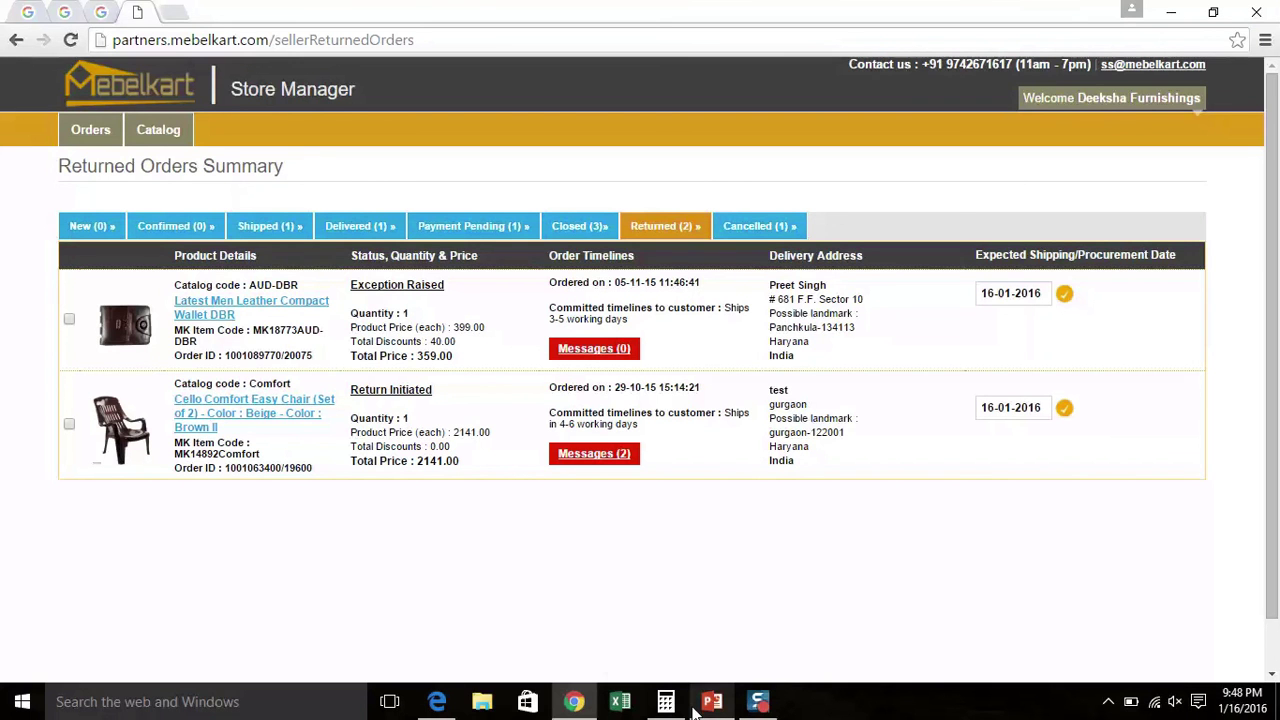
mouse_move(697, 687)
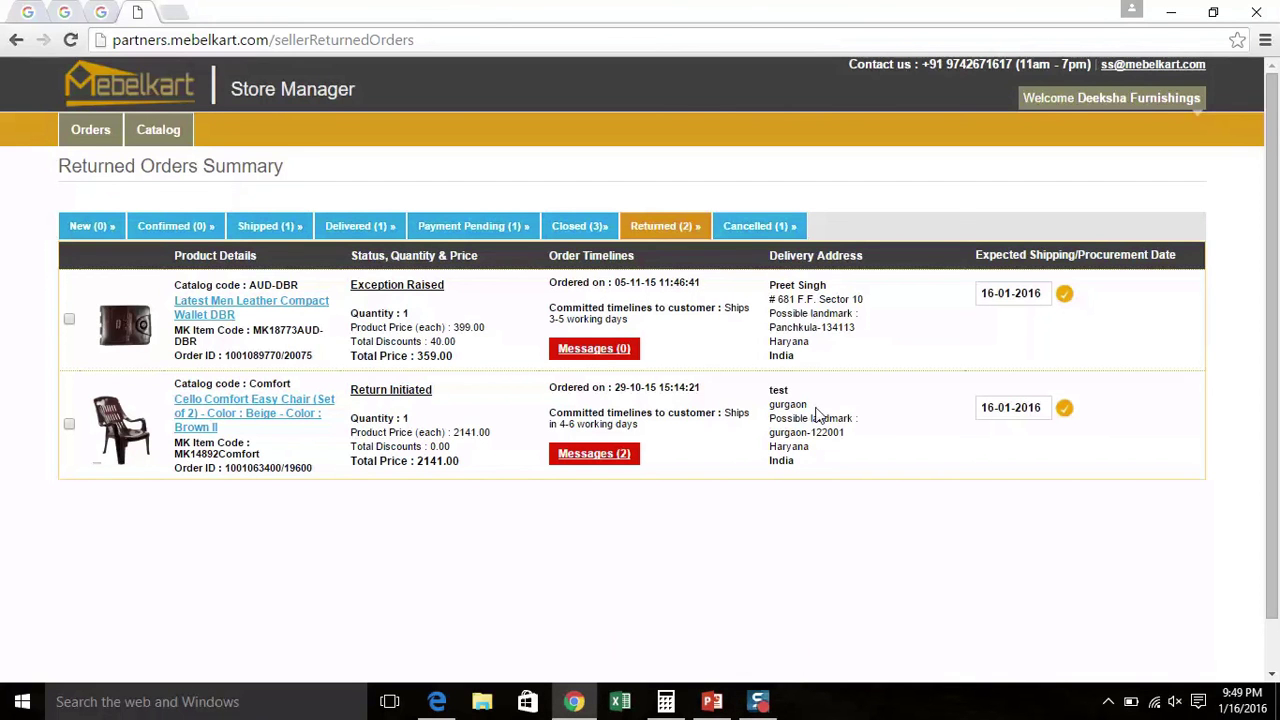
Show the list of cancelled orders under the Cancelled (1) tab
left_click(775, 228)
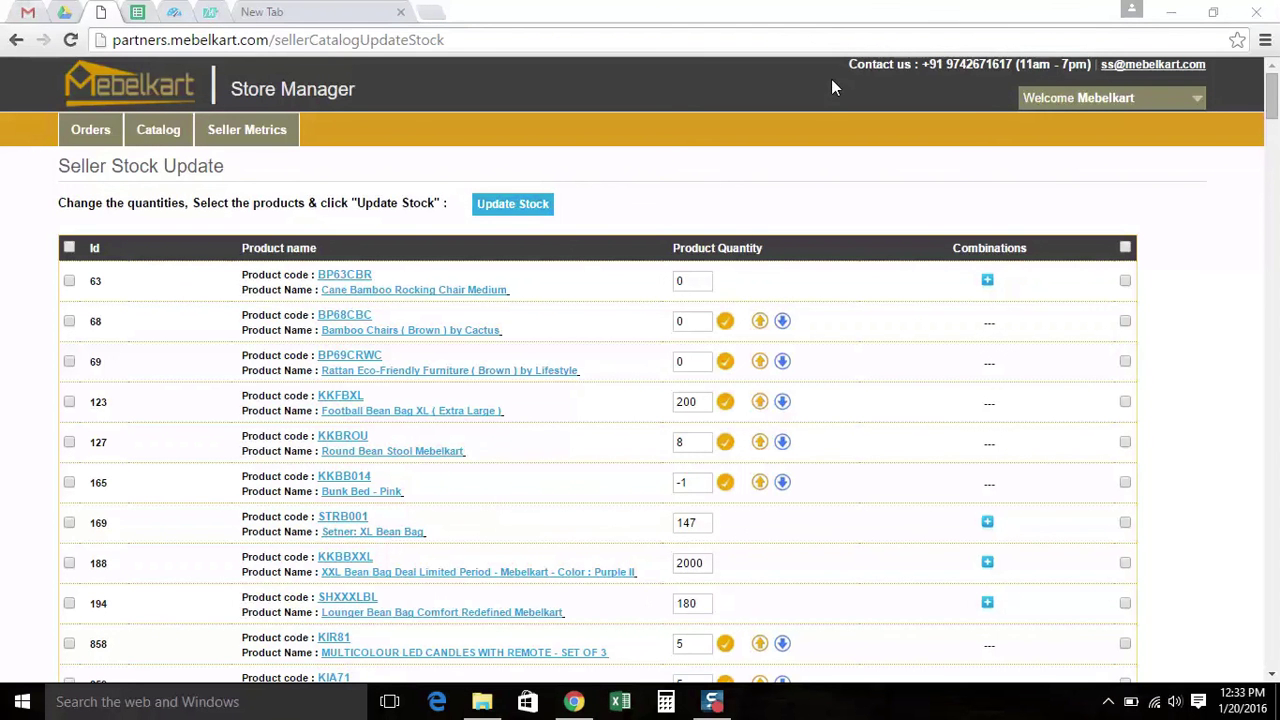
Reload the Seller Stock Update page via Catalog > Update Stock
mouse_move(172, 135)
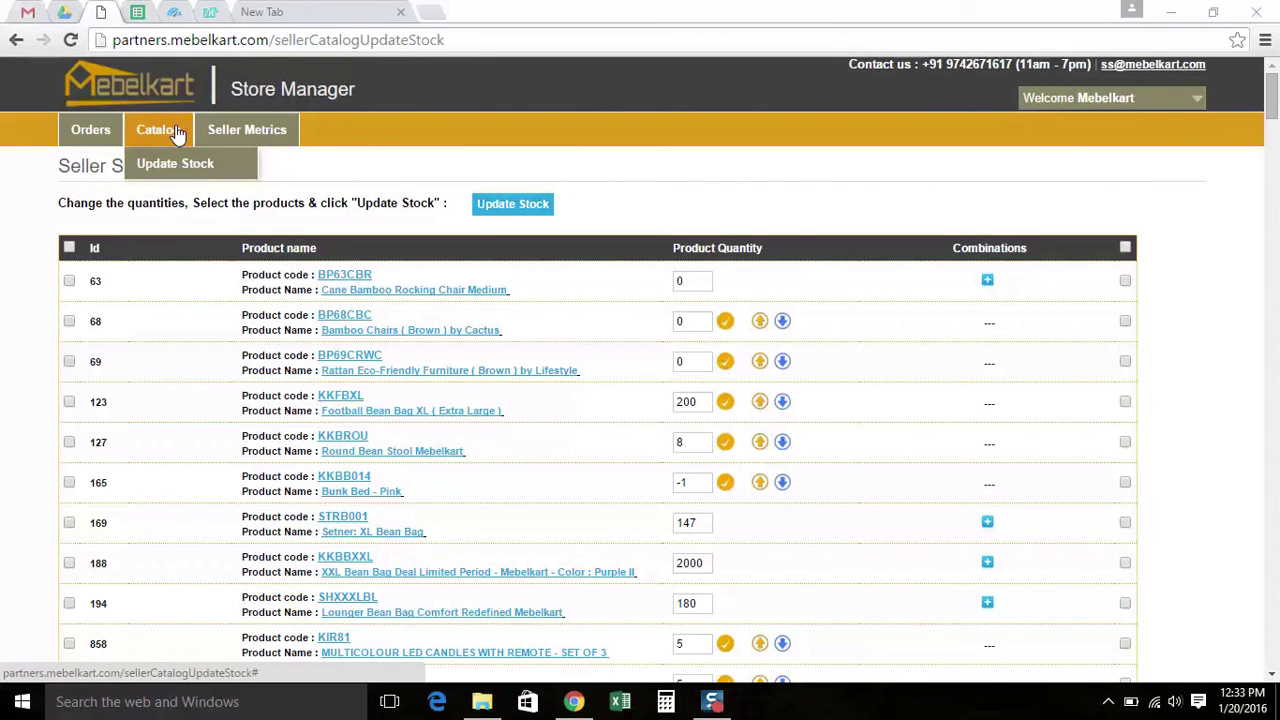
left_click(175, 163)
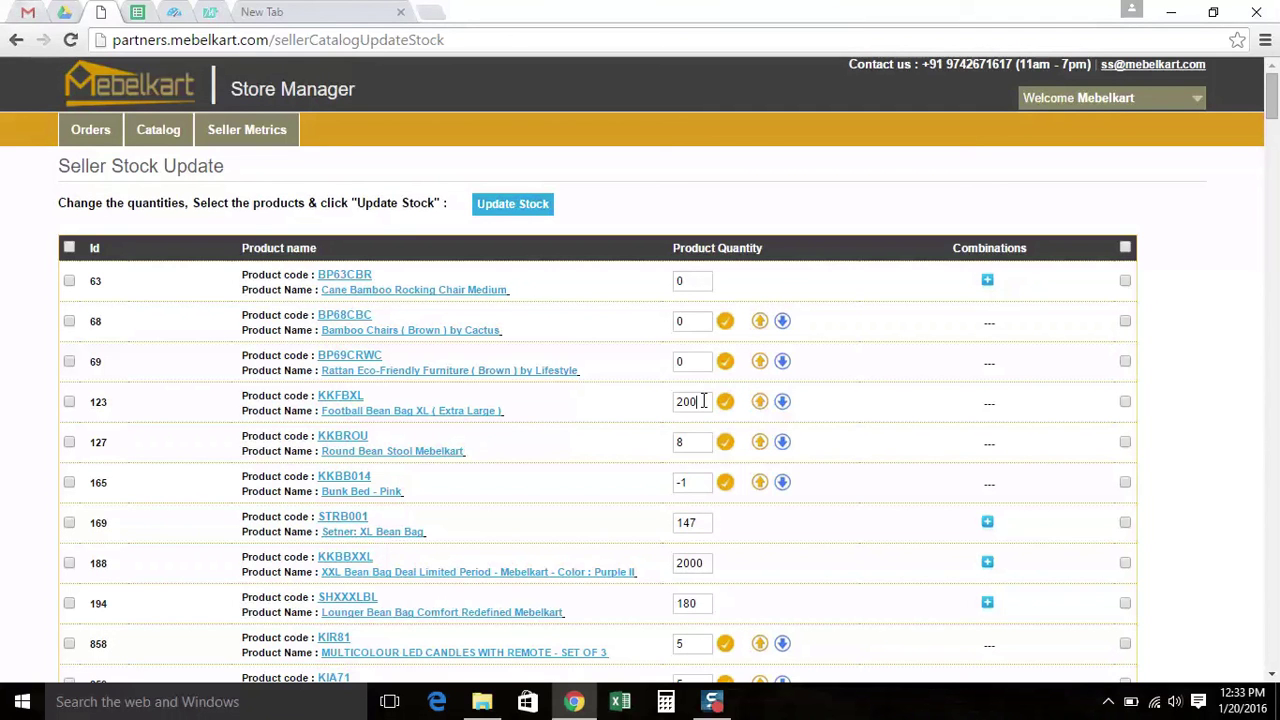
Change product 123's (Football Bean Bag XL) quantity to 200 and save it
double_click(704, 401)
key("BackSpace")
type("200")
left_click(725, 405)
left_click(708, 403)
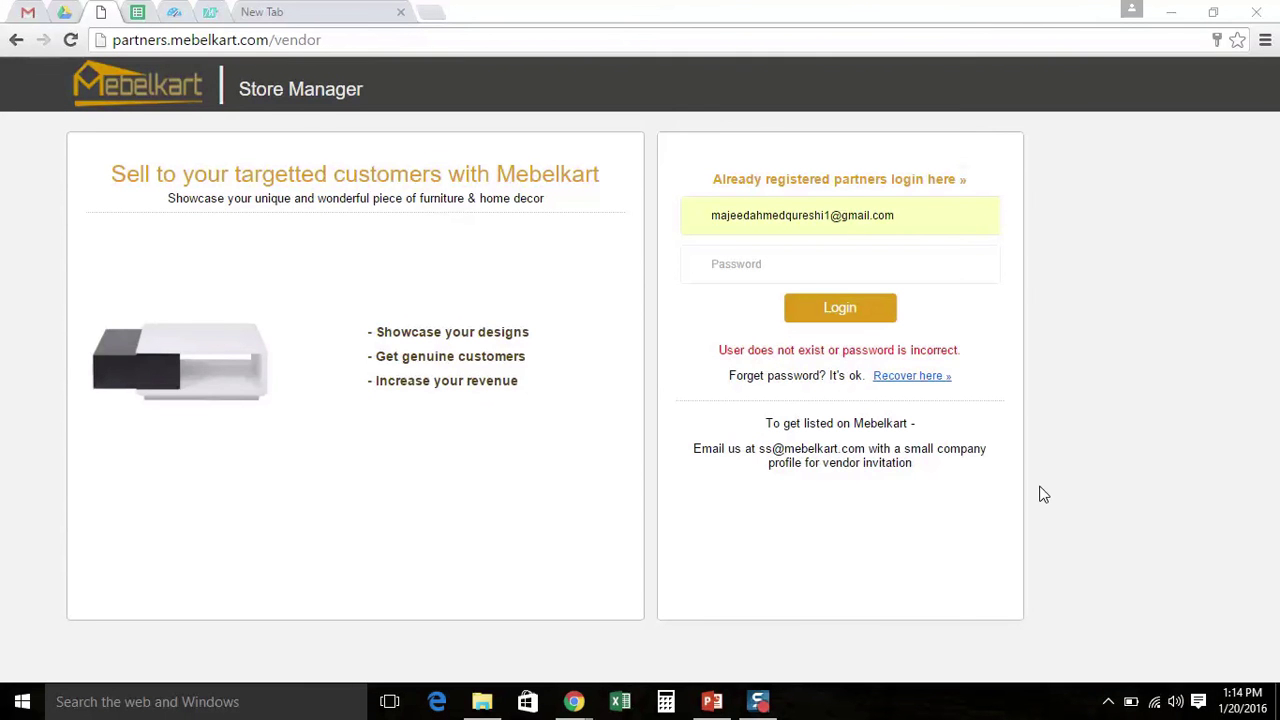
Request a password reset for the seller's registered Gmail address, then check Gmail for it
left_click(895, 376)
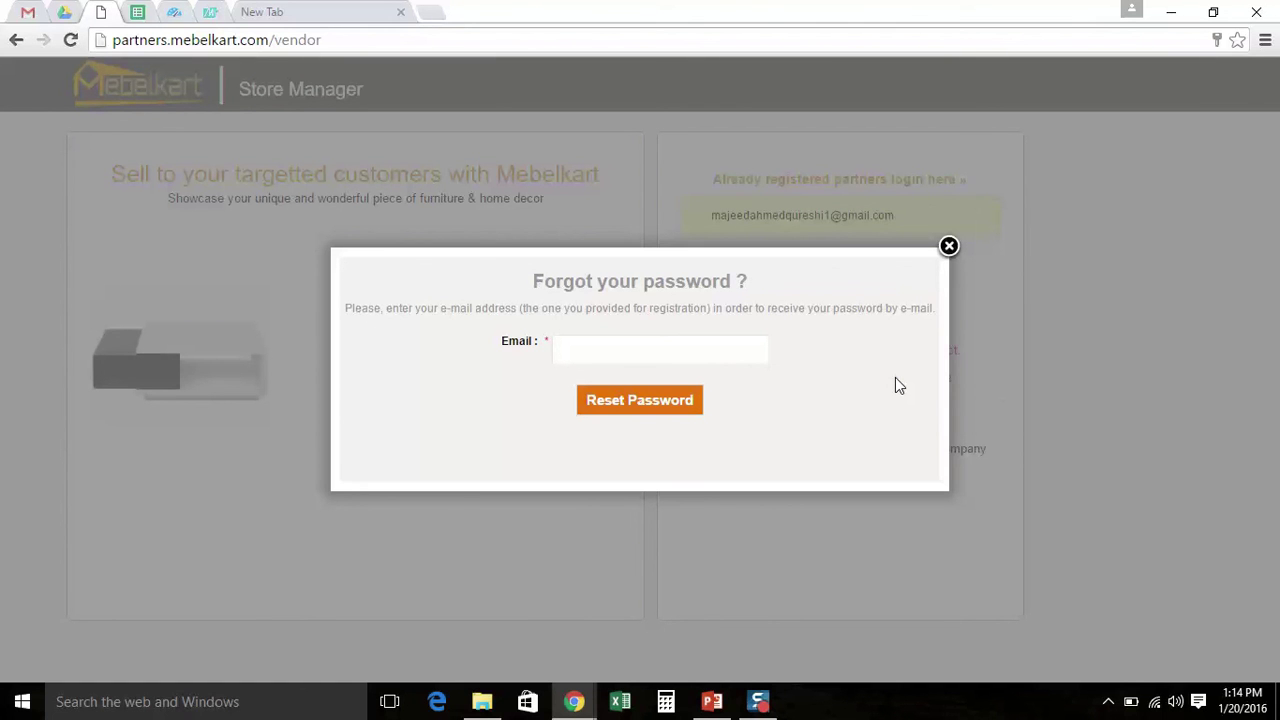
left_click(641, 347)
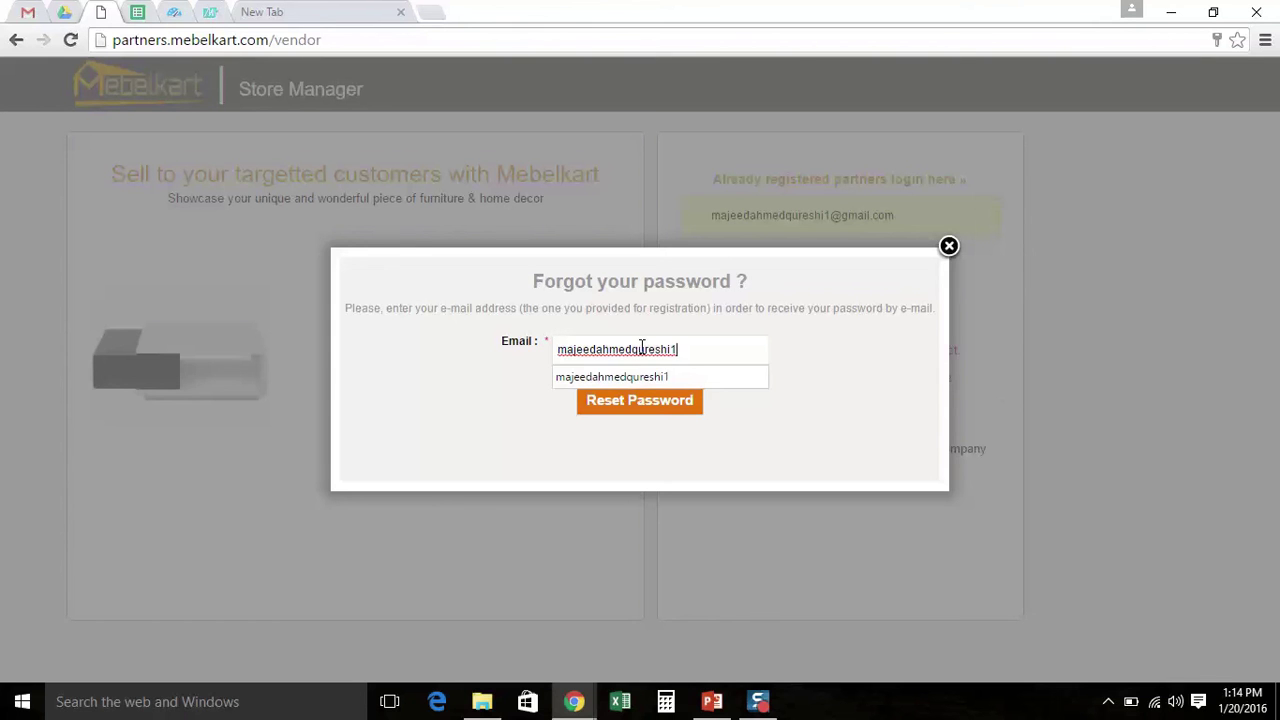
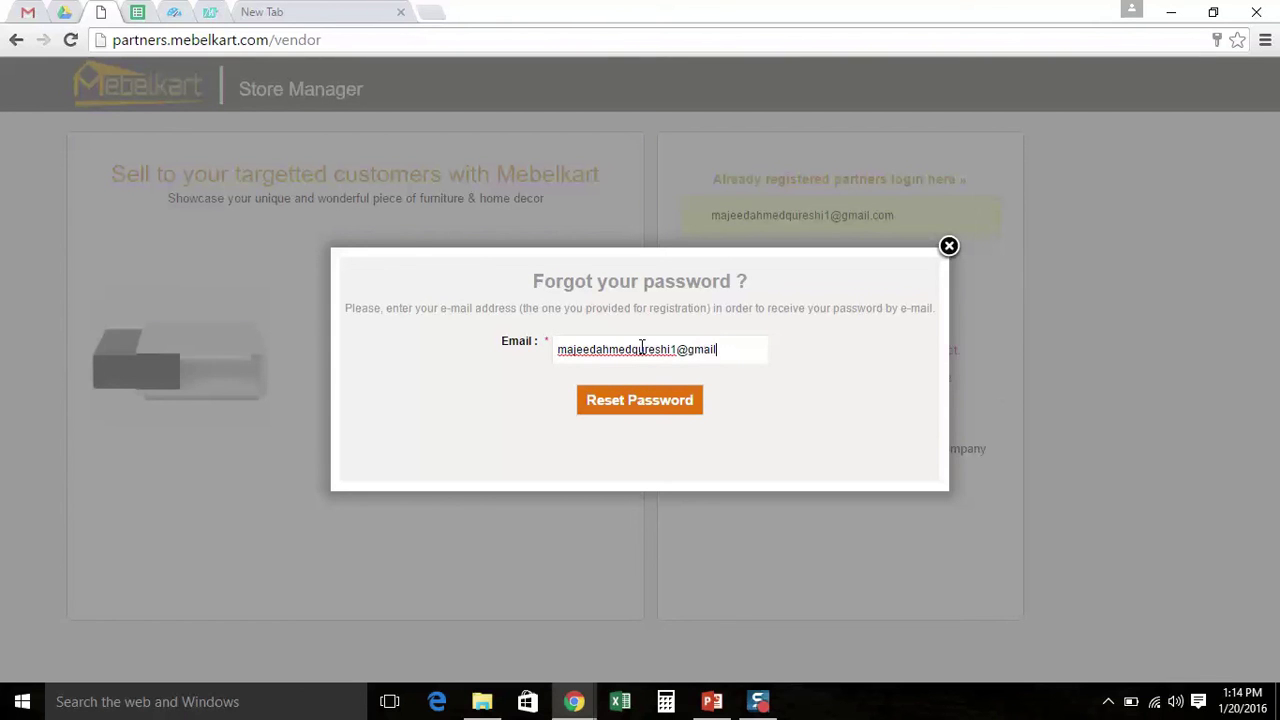
left_click(649, 401)
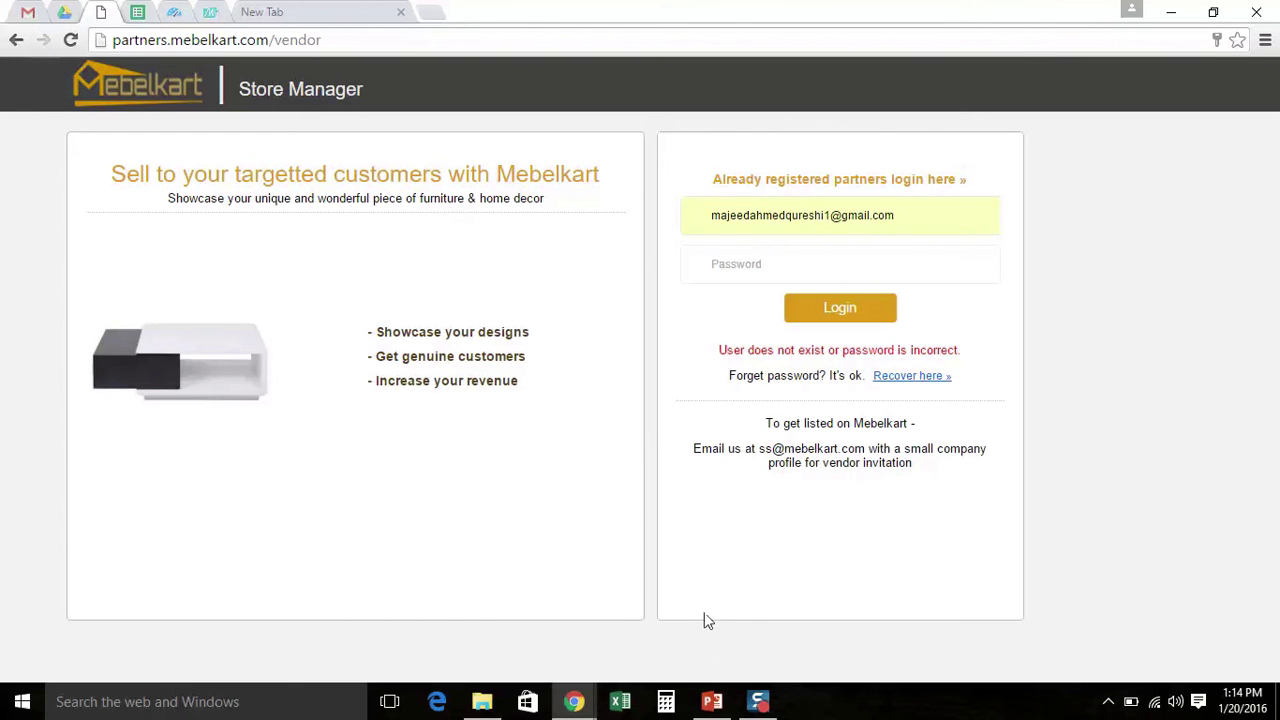
mouse_move(586, 700)
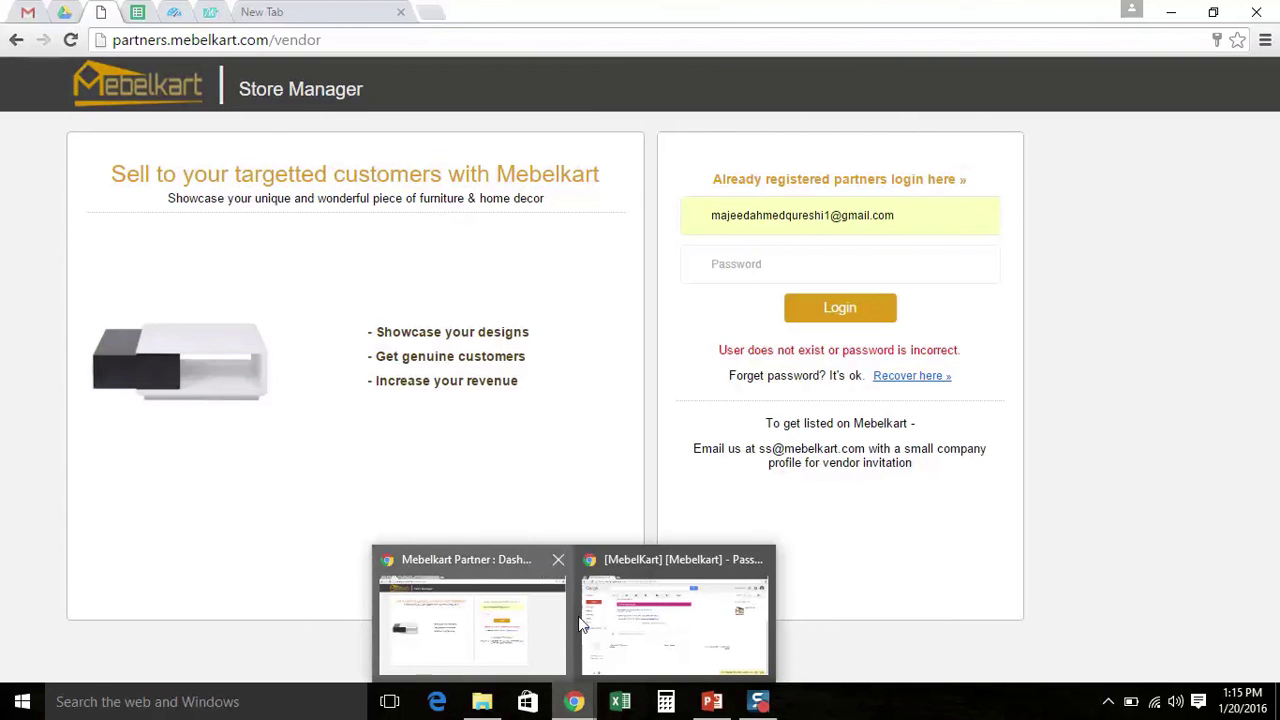
left_click(583, 625)
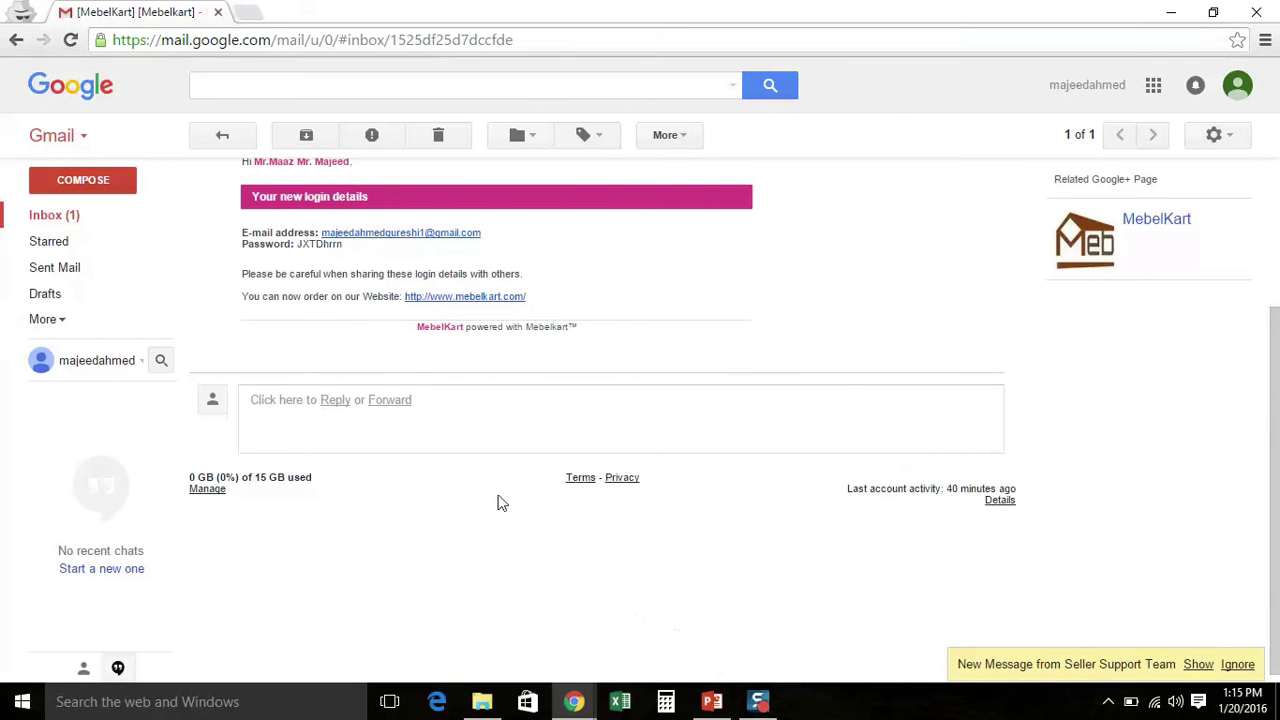
Open the Password Recovery email from the Gmail inbox
left_click(118, 214)
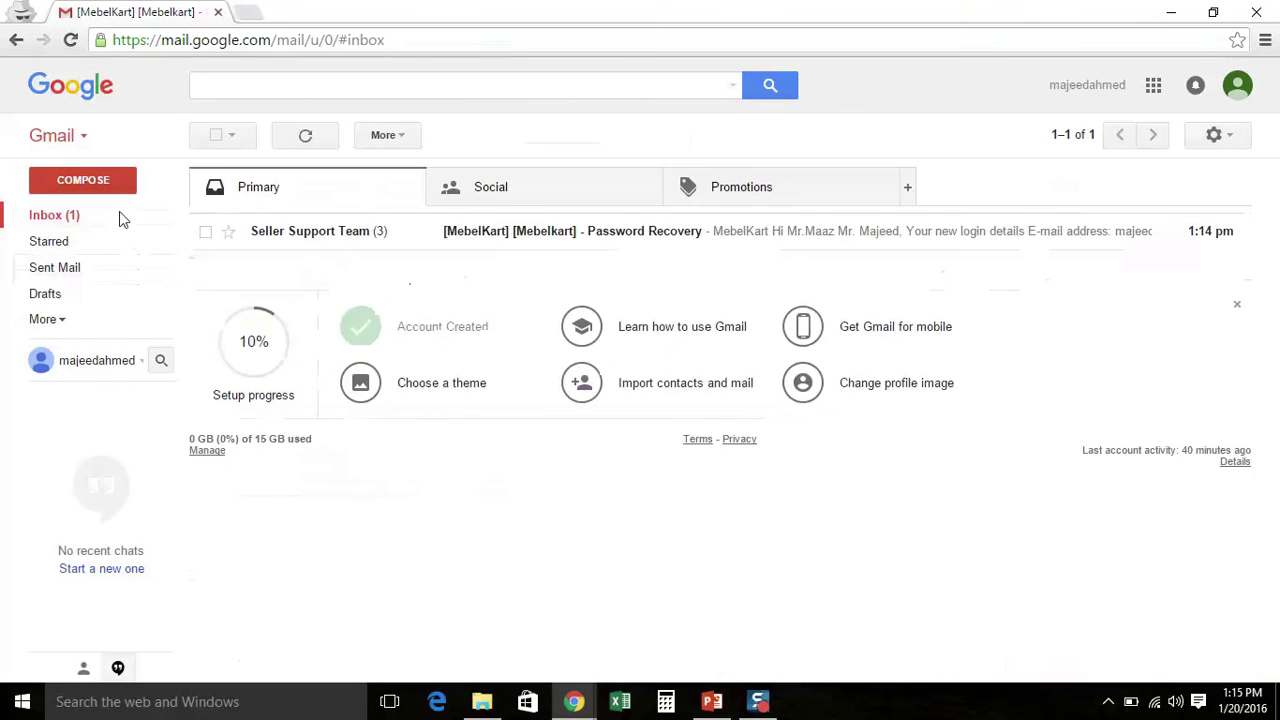
left_click(492, 240)
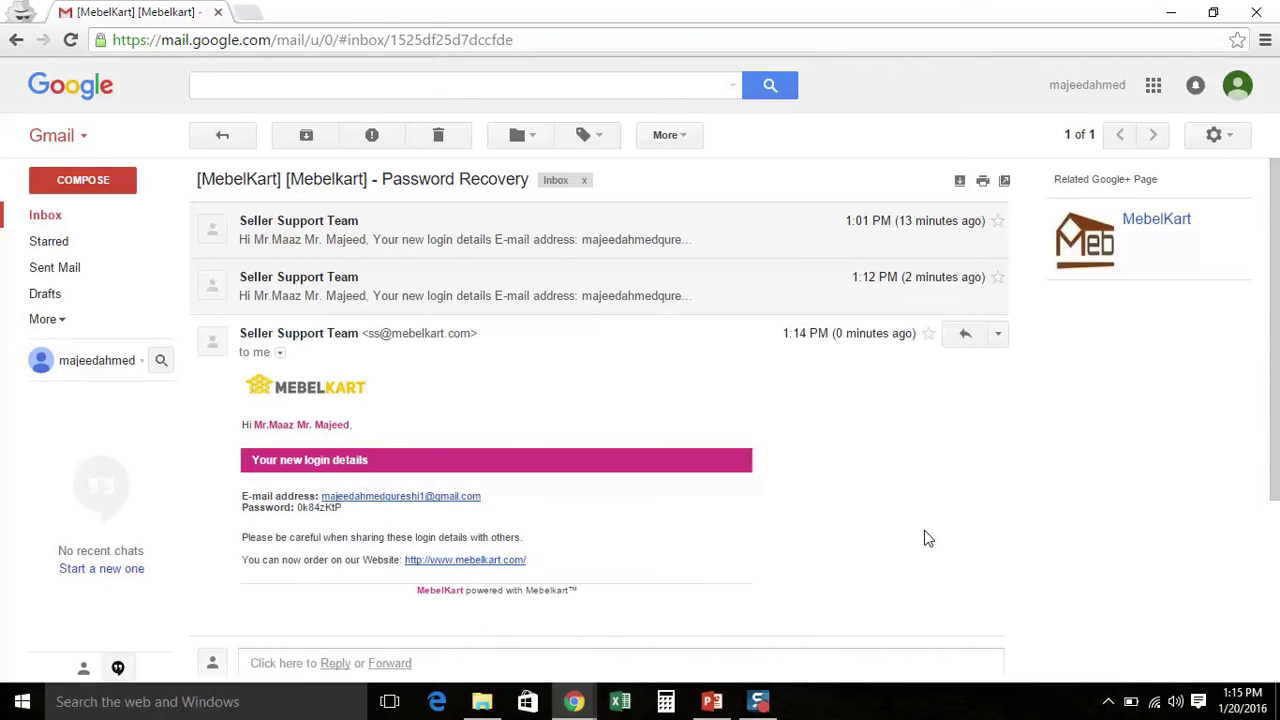
scroll(925, 538, "down", 1)
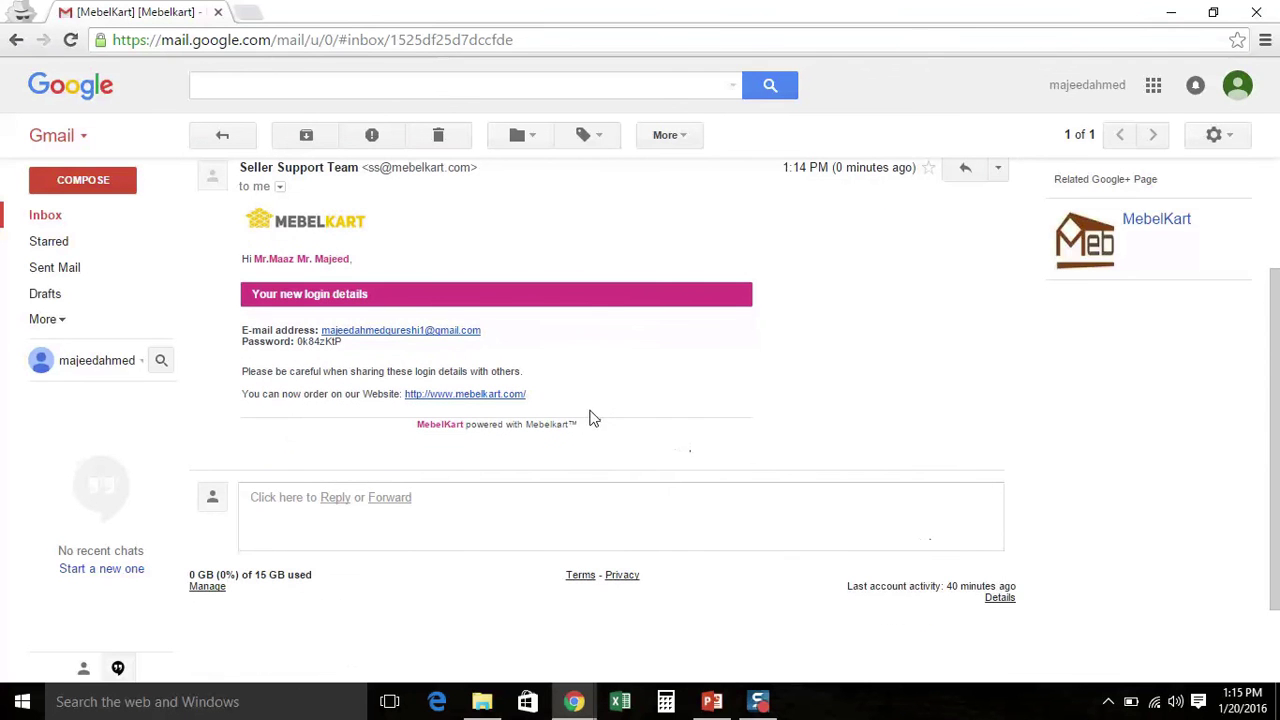
Select the new password in the email and return to the Mebelkart login page
triple_click(340, 343)
left_click(388, 351)
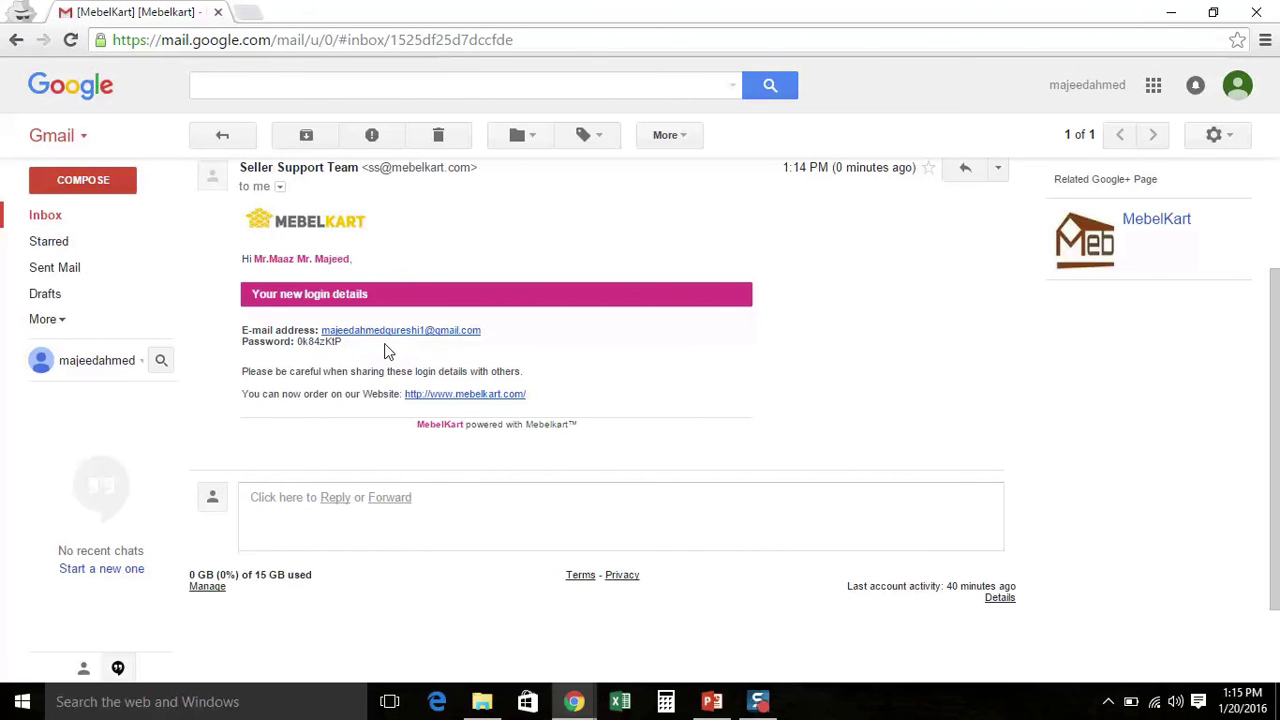
double_click(332, 343)
left_click(372, 348)
double_click(326, 343)
mouse_move(575, 703)
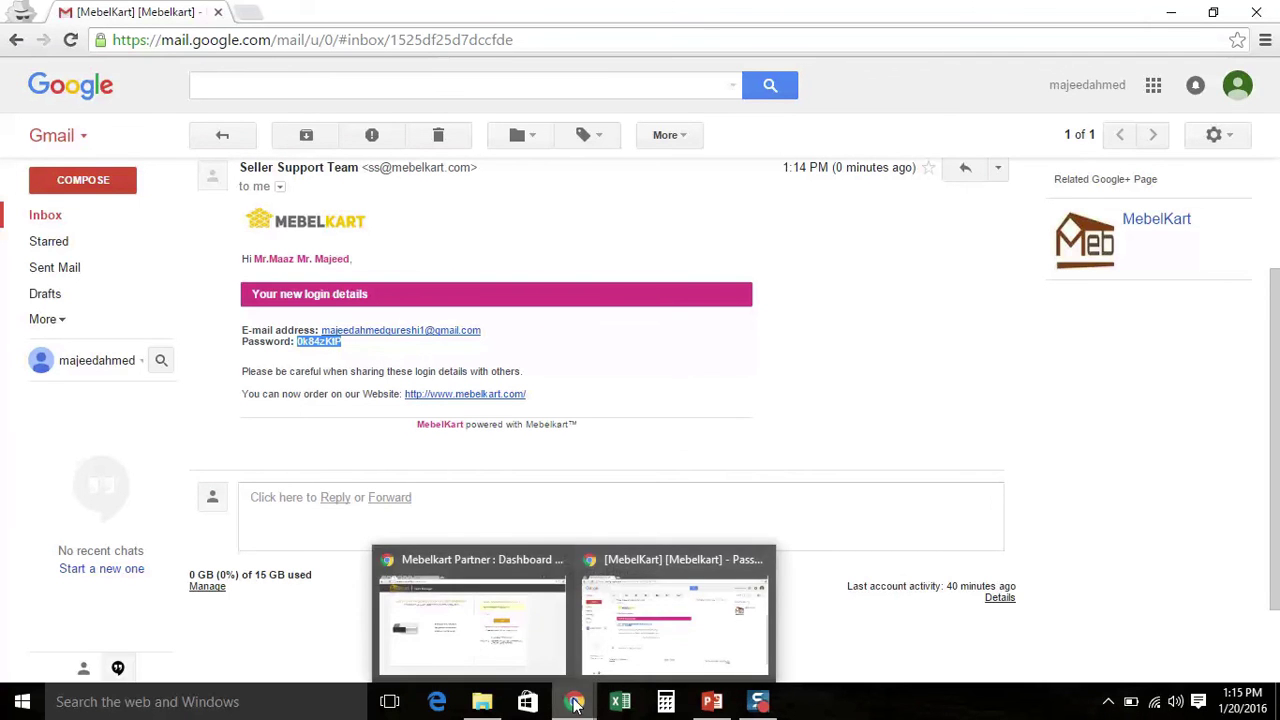
left_click(500, 645)
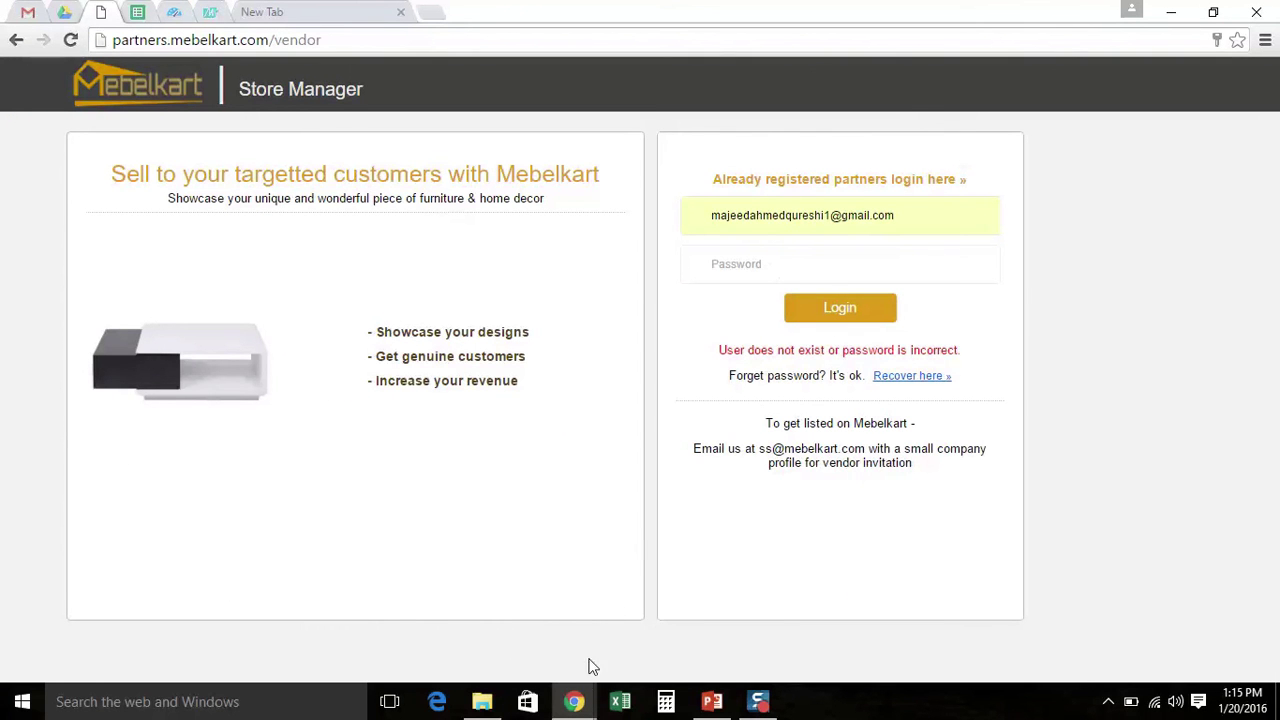
Log in to Mebelkart with the recovered password
left_click(763, 266)
type("••••••••")
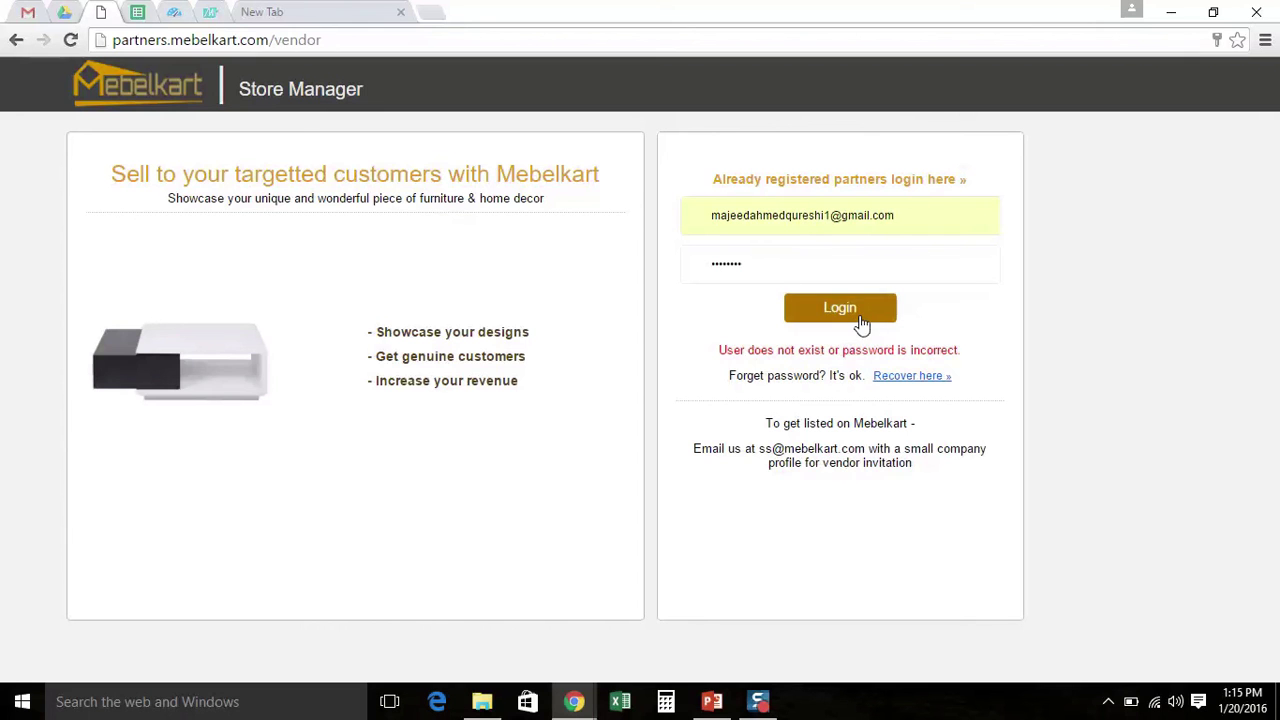
left_click(862, 322)
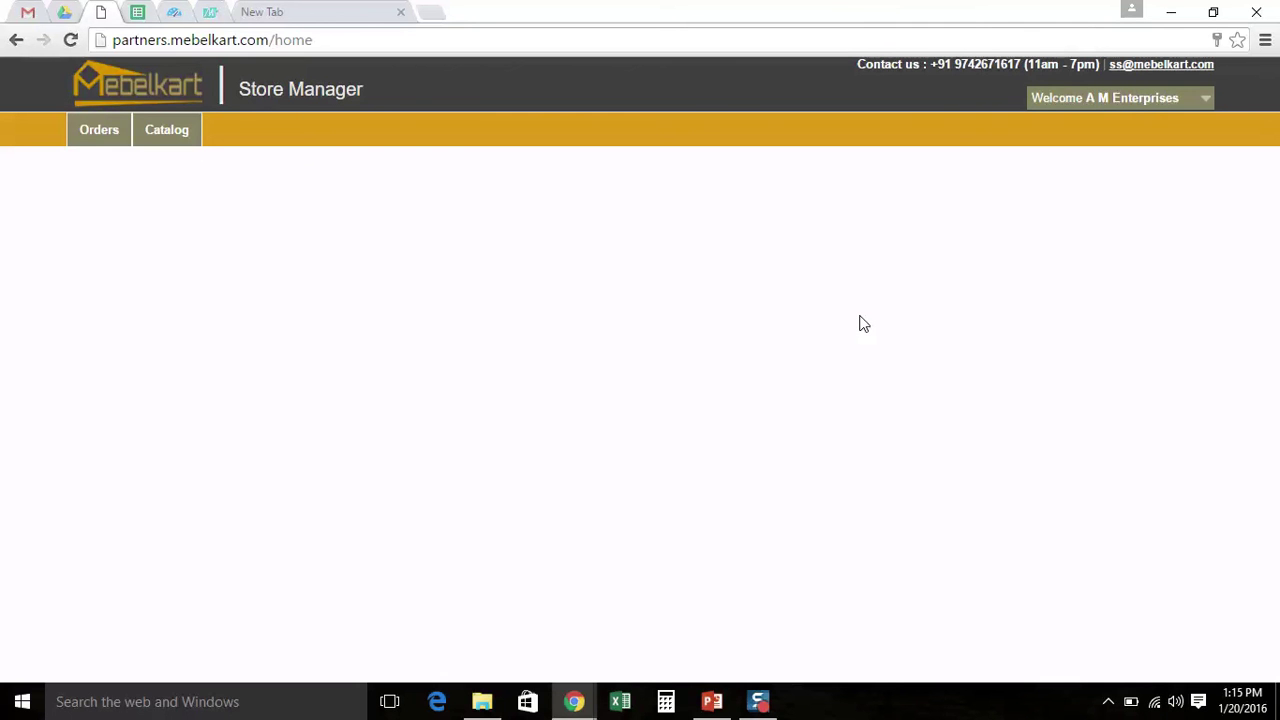
Open the Orders > Active list, then move to the closing presentation slide
mouse_move(106, 140)
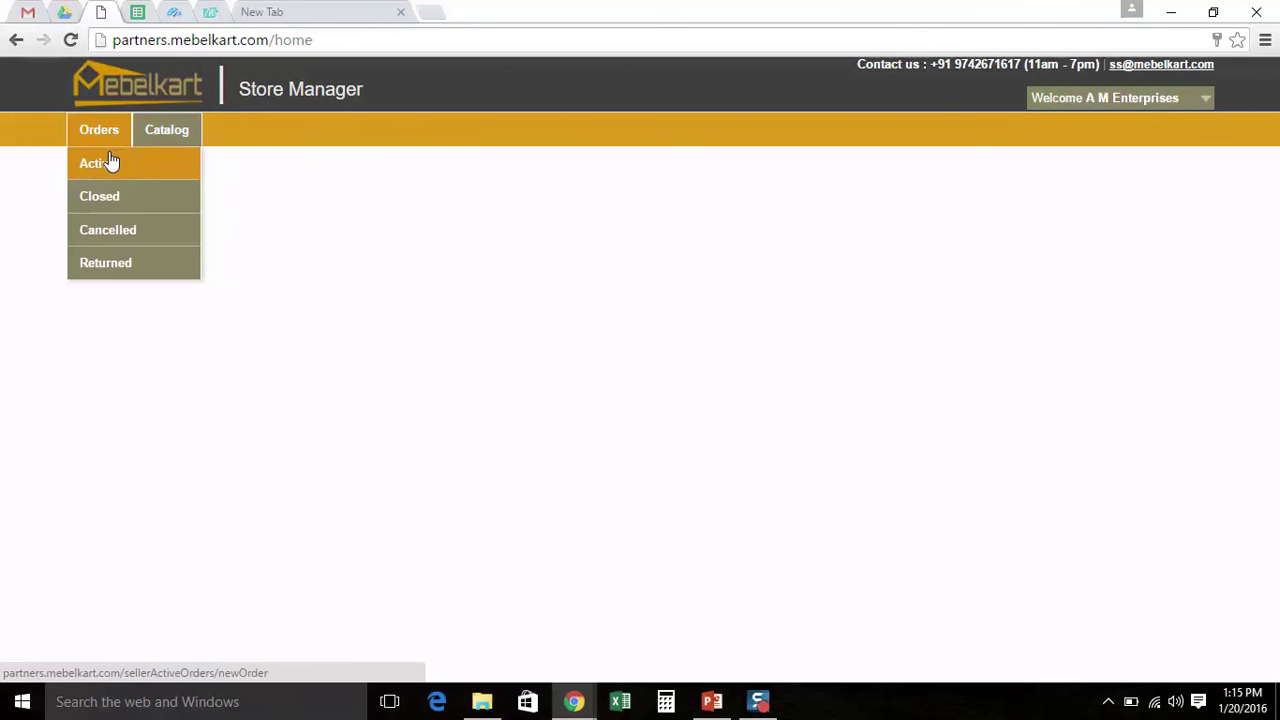
left_click(108, 162)
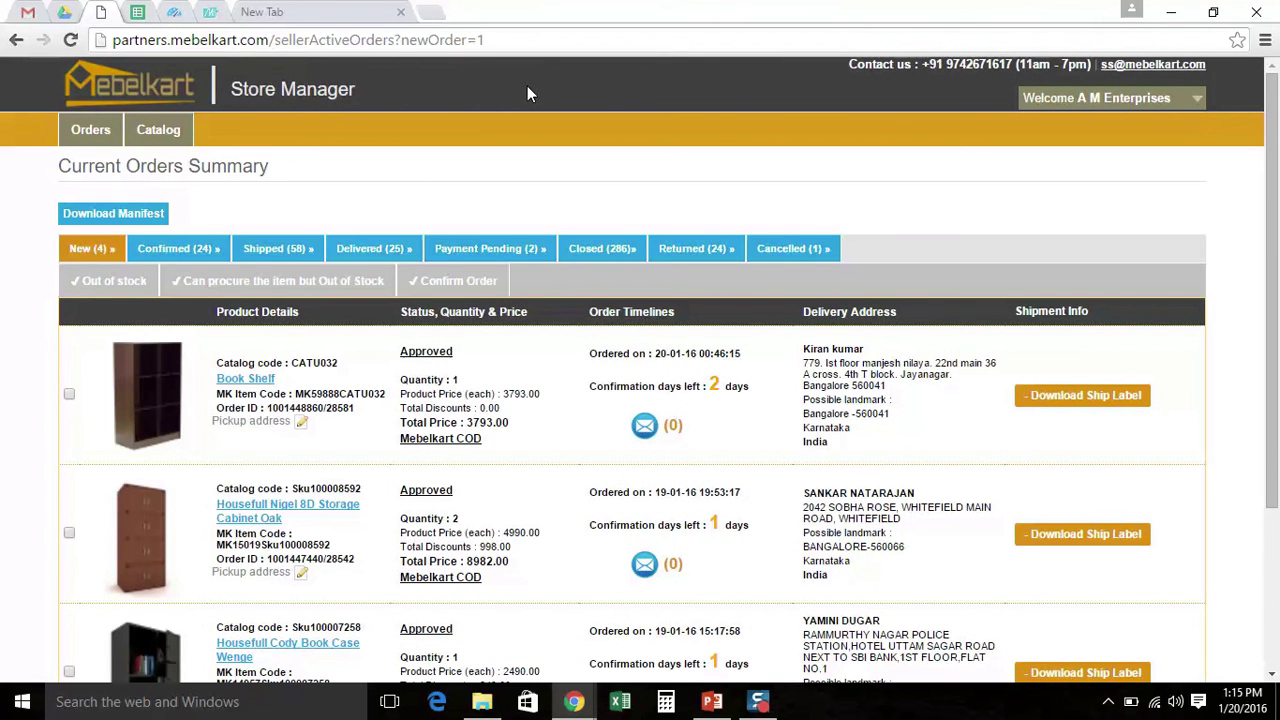
left_click(760, 703)
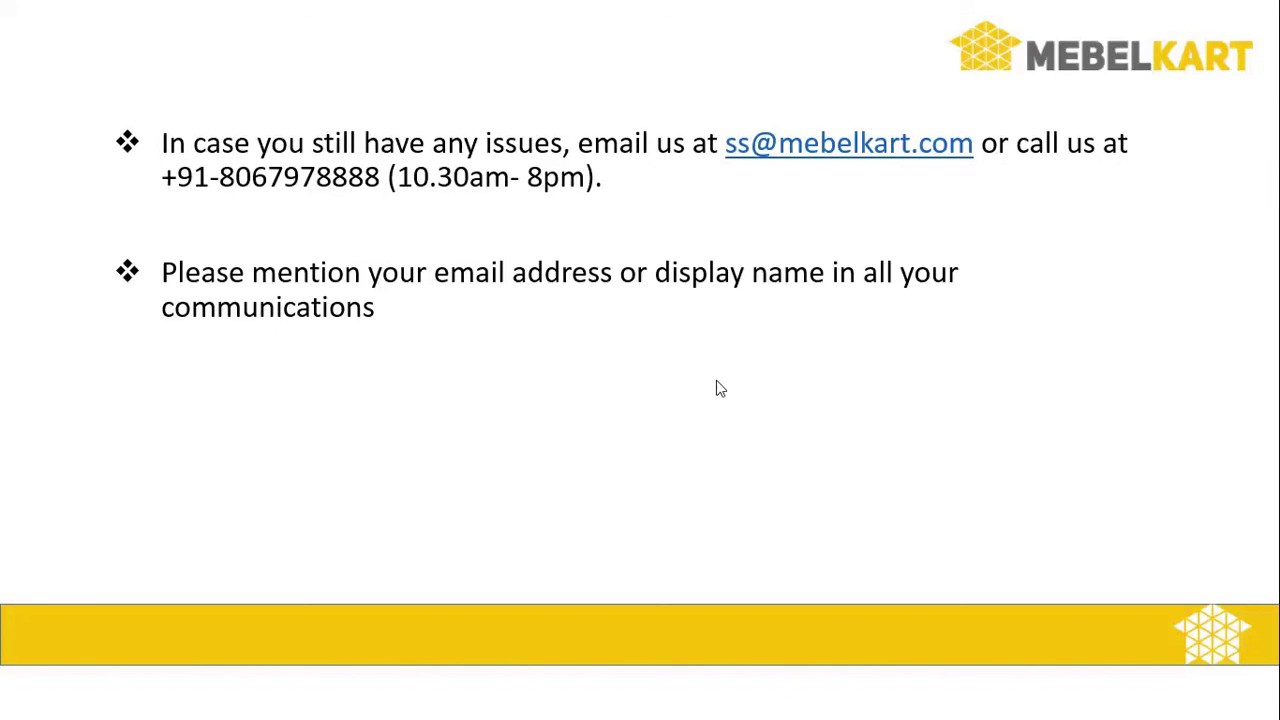